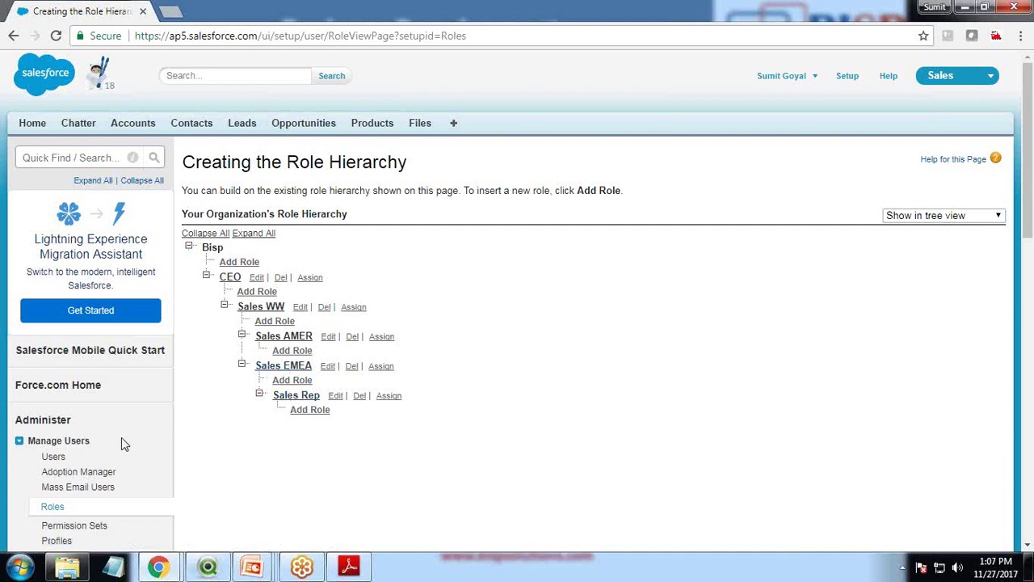
Step: Open the list of all users in a separate browser tab, keeping the role hierarchy page open
{"action": "scroll", "coordinate": [43, 339], "scroll_direction": "down", "scroll_amount": 2}
{"action": "right_click", "coordinate": [48, 312]}
{"action": "left_click", "coordinate": [100, 320]}
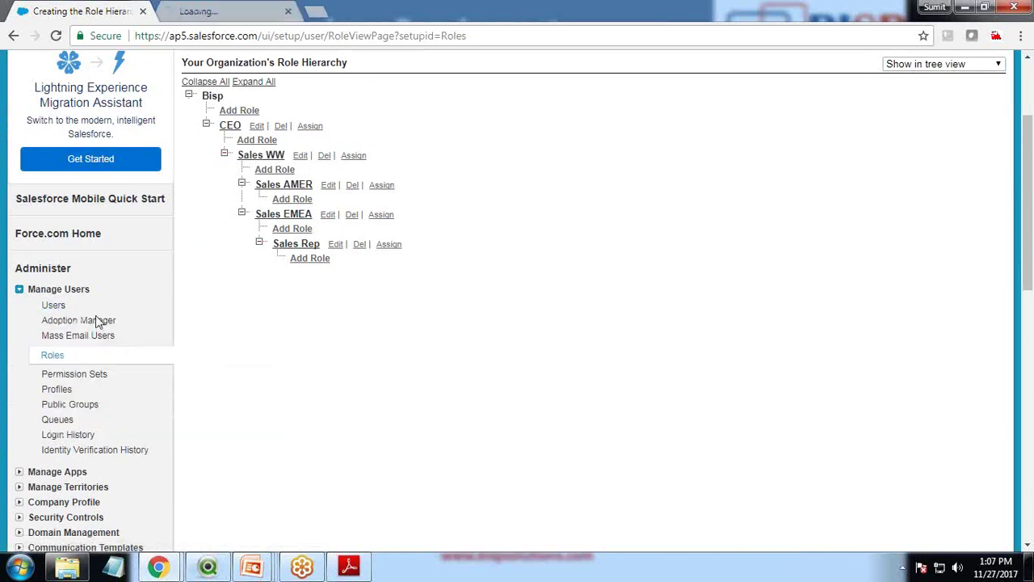
{"action": "key", "text": "ctrl+Tab"}
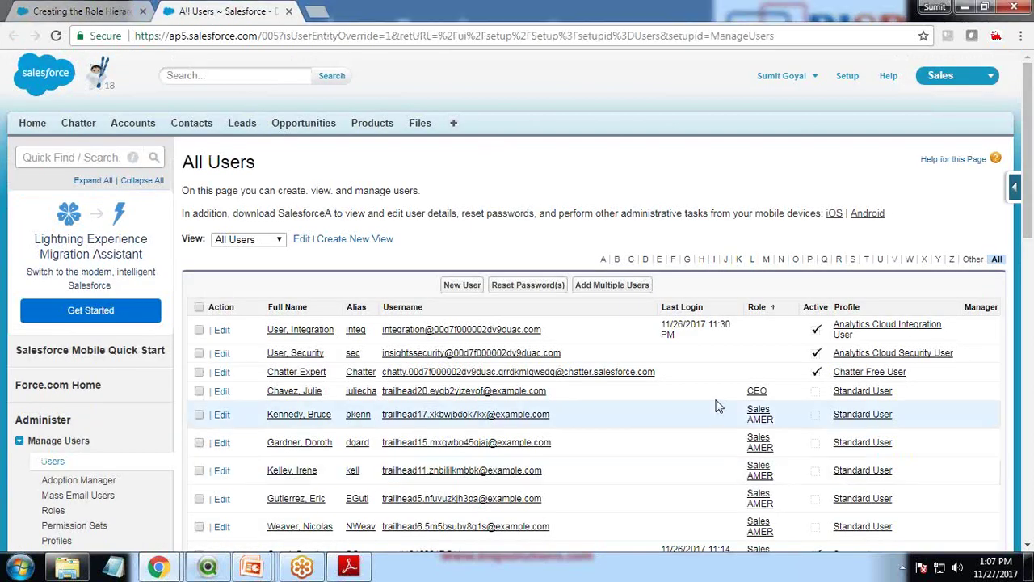
Step: Examine the roles of the active System Administrator and the active Sales Rep user, and compare them with the role hierarchy
{"action": "scroll", "coordinate": [589, 376], "scroll_direction": "down", "scroll_amount": 2}
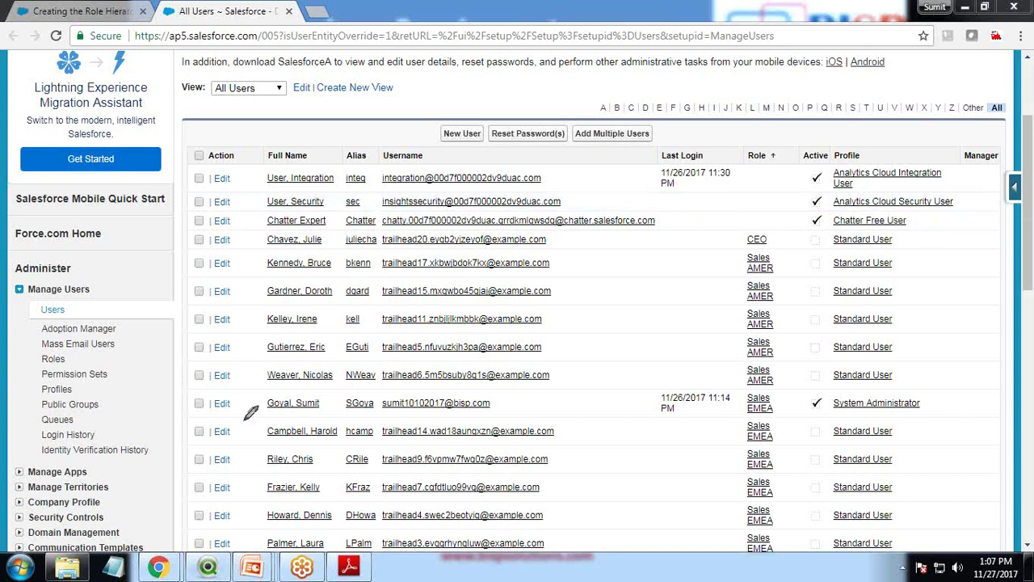
{"action": "mouse_move", "coordinate": [217, 419]}
{"action": "left_mouse_down"}
{"action": "mouse_move", "coordinate": [785, 412]}
{"action": "mouse_move", "coordinate": [727, 380]}
{"action": "mouse_move", "coordinate": [192, 377]}
{"action": "mouse_move", "coordinate": [187, 410]}
{"action": "mouse_move", "coordinate": [224, 420]}
{"action": "left_mouse_up"}
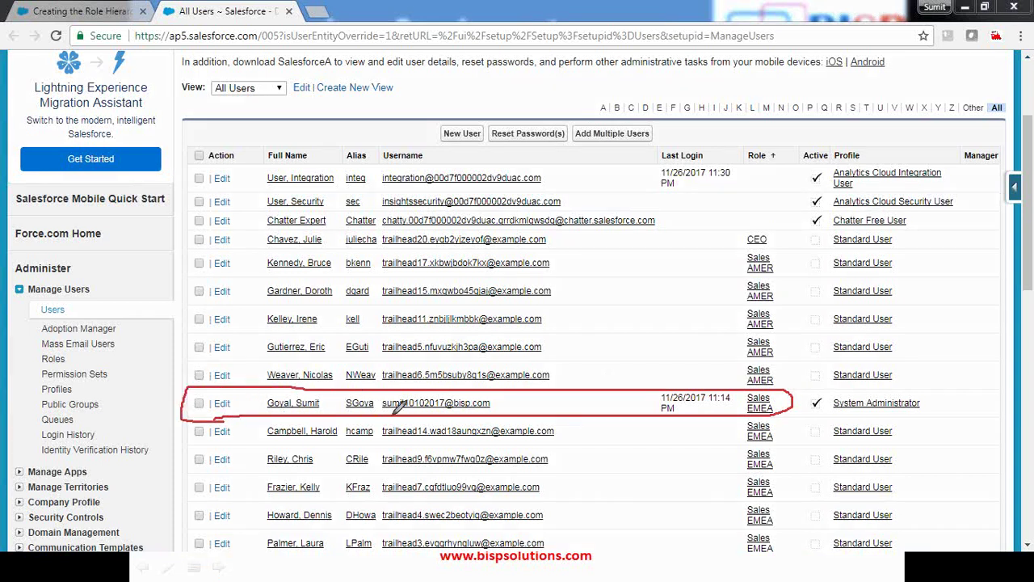
{"action": "scroll", "coordinate": [989, 470], "scroll_direction": "down", "scroll_amount": 3}
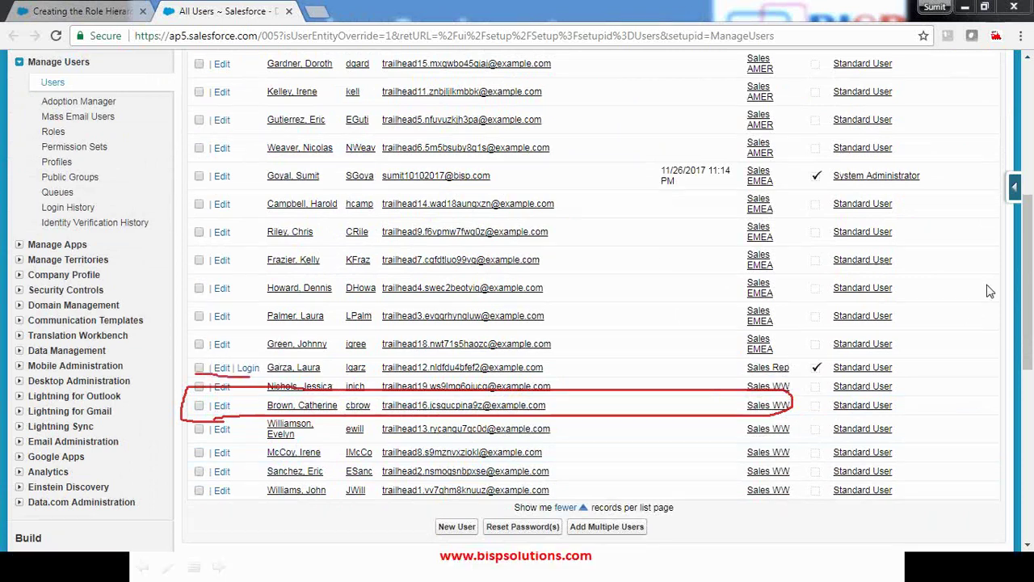
{"action": "key", "text": "Escape"}
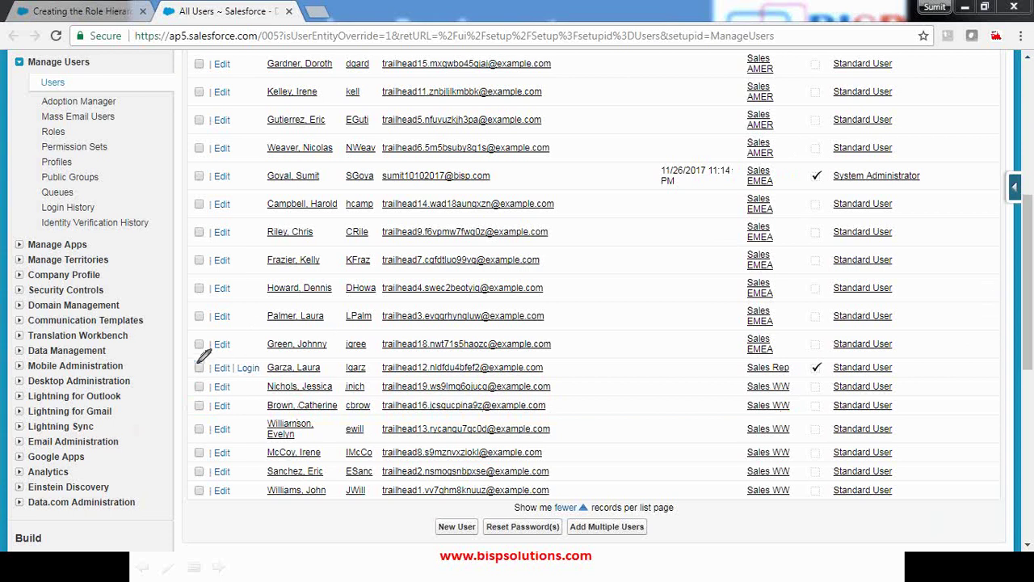
{"action": "mouse_move", "coordinate": [183, 357]}
{"action": "left_mouse_down"}
{"action": "mouse_move", "coordinate": [323, 374]}
{"action": "mouse_move", "coordinate": [800, 364]}
{"action": "mouse_move", "coordinate": [185, 359]}
{"action": "mouse_move", "coordinate": [183, 372]}
{"action": "left_mouse_up"}
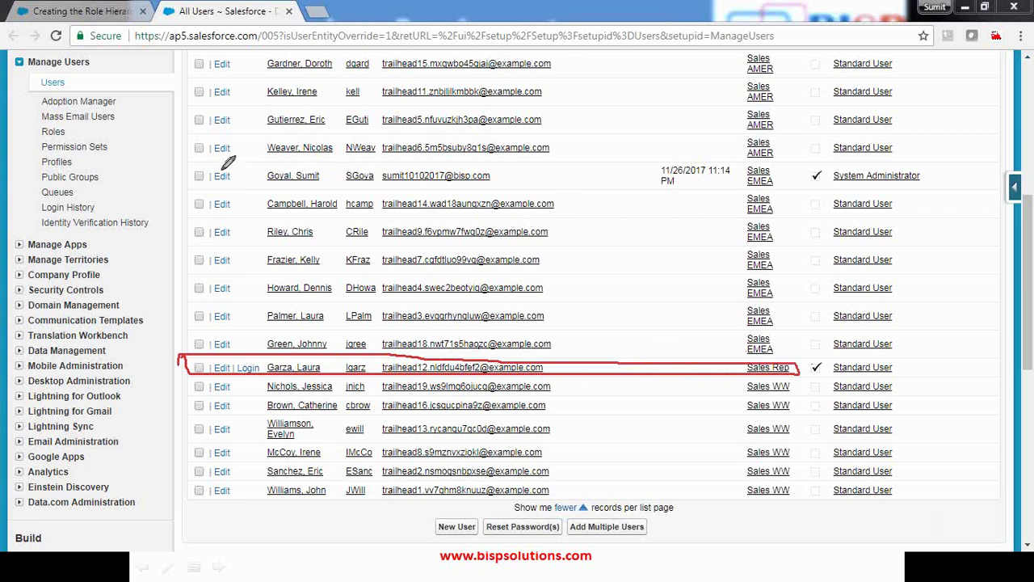
{"action": "mouse_move", "coordinate": [184, 168]}
{"action": "left_mouse_down"}
{"action": "mouse_move", "coordinate": [518, 194]}
{"action": "mouse_move", "coordinate": [795, 188]}
{"action": "mouse_move", "coordinate": [717, 167]}
{"action": "mouse_move", "coordinate": [186, 170]}
{"action": "left_mouse_up"}
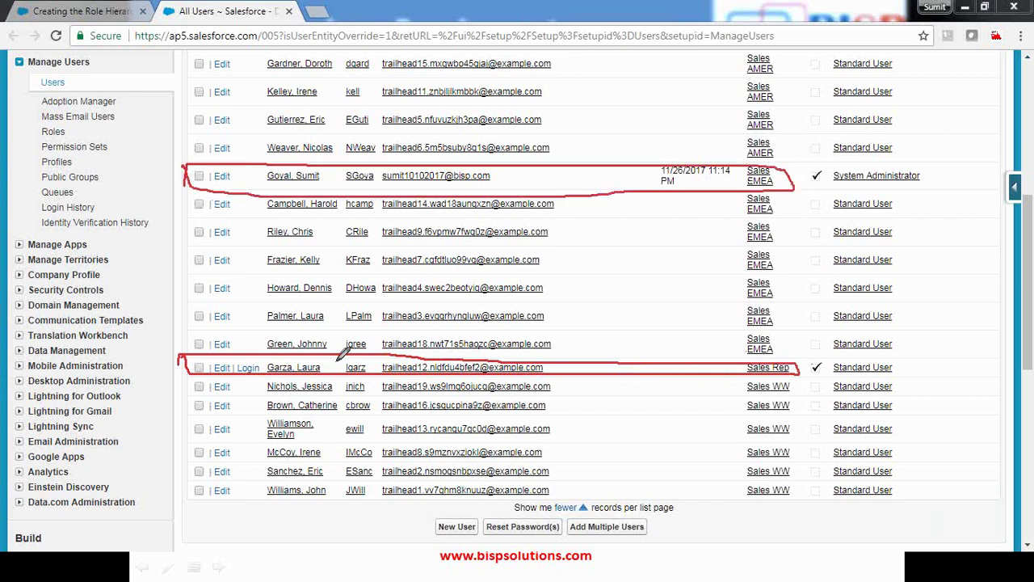
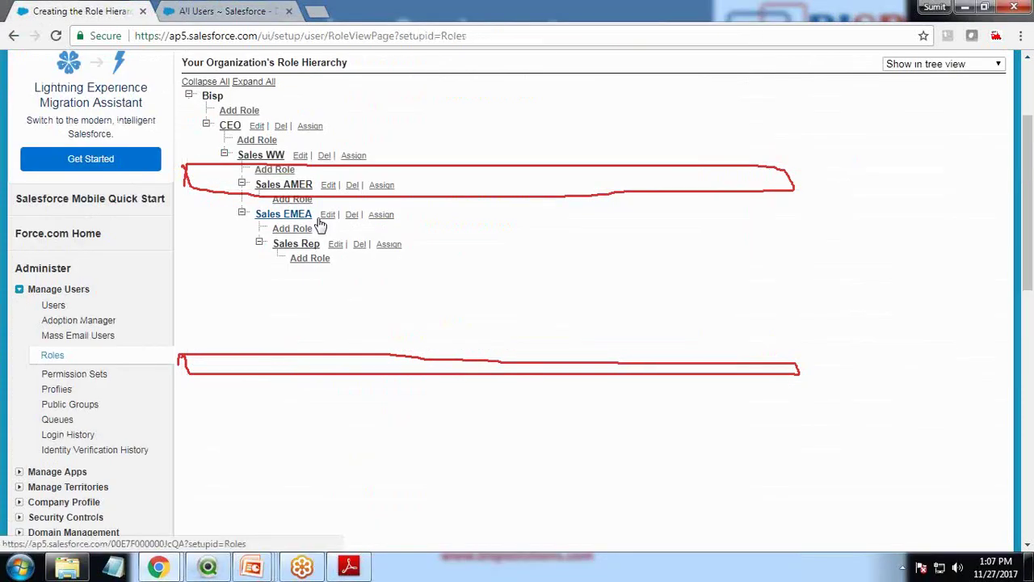
{"action": "key", "text": "ctrl+Tab"}
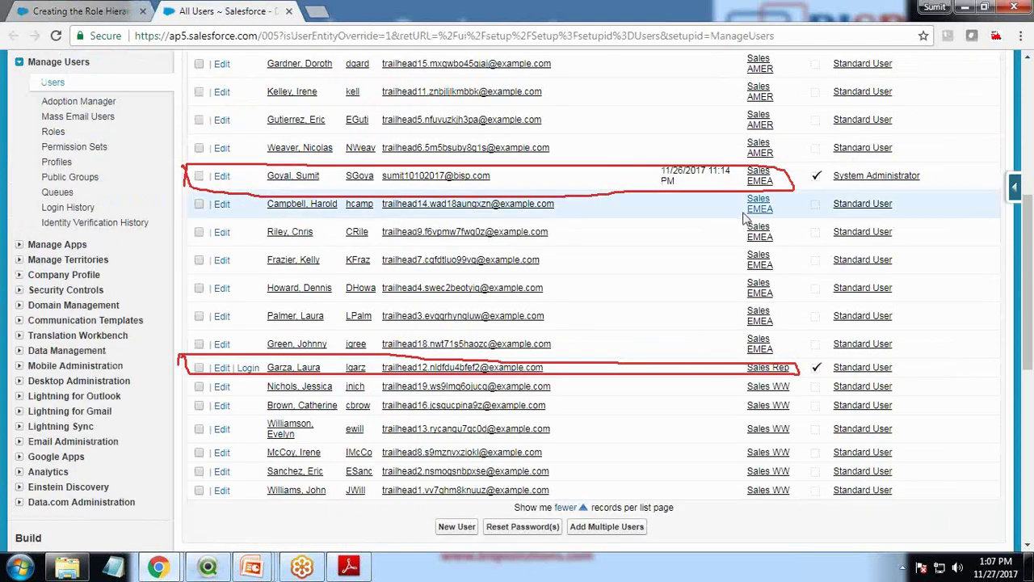
{"action": "key", "text": "ctrl+Tab"}
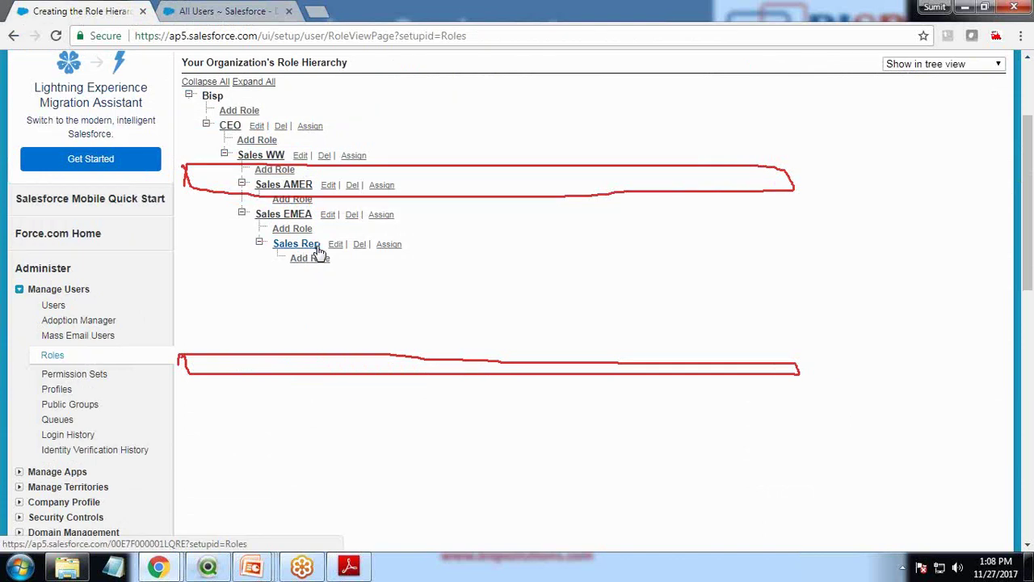
{"action": "key", "text": "ctrl+Tab"}
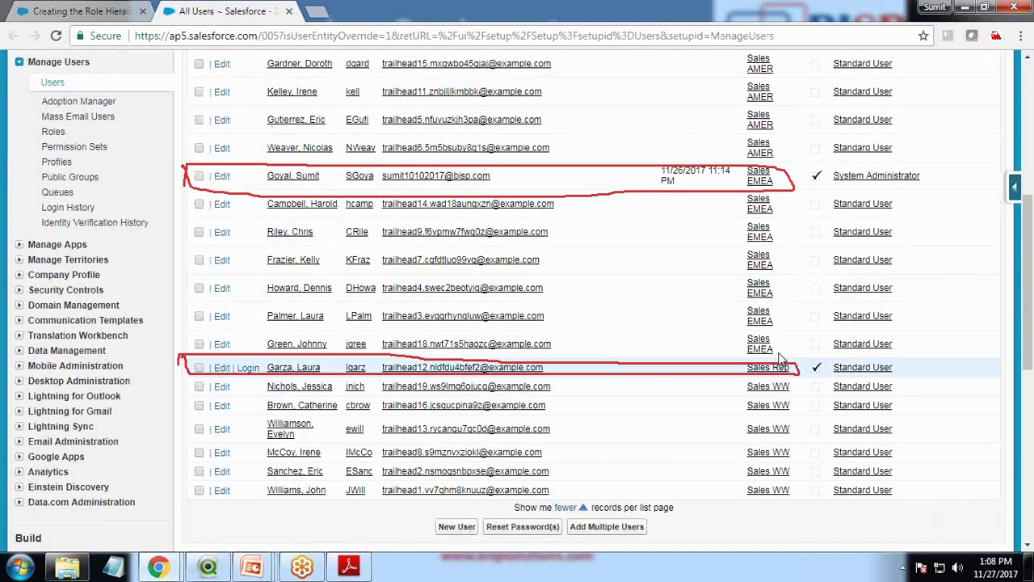
{"action": "key", "text": "ctrl+Tab"}
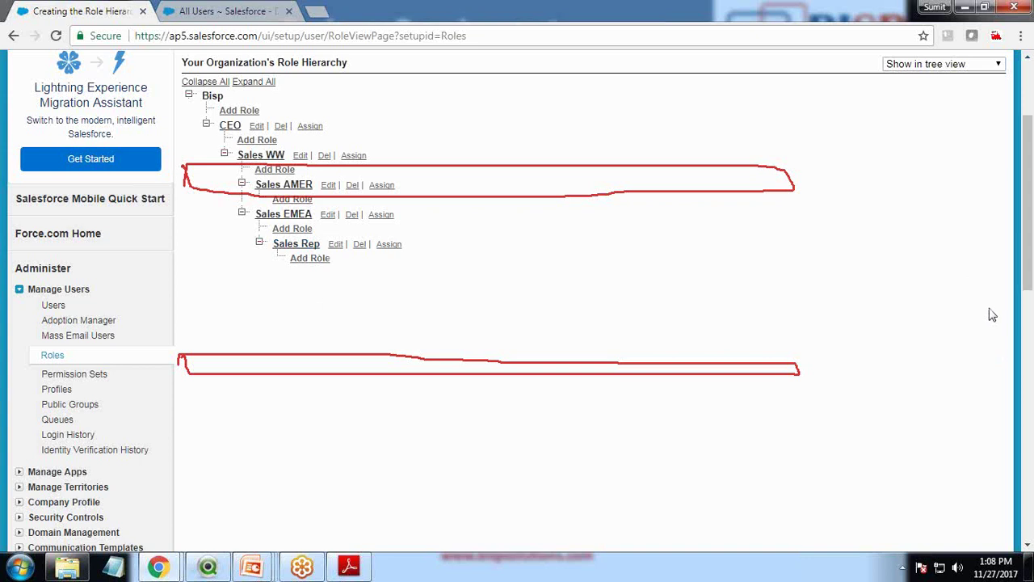
Step: Display the My Opportunities list view, followed by the list view of the sales rep's opportunities
{"action": "left_click", "coordinate": [231, 11]}
{"action": "scroll", "coordinate": [295, 129], "scroll_direction": "up", "scroll_amount": 10}
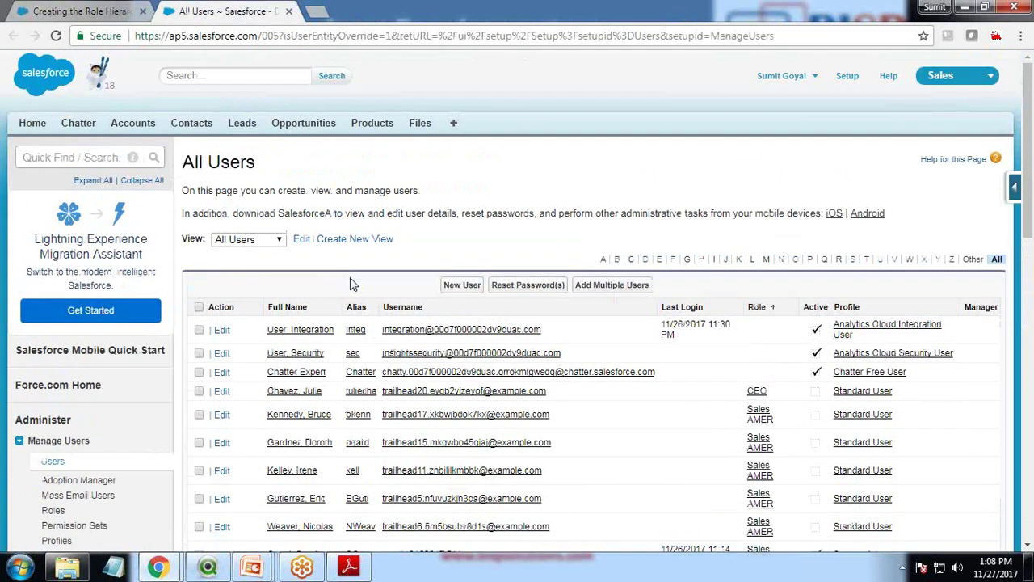
{"action": "left_click", "coordinate": [300, 127]}
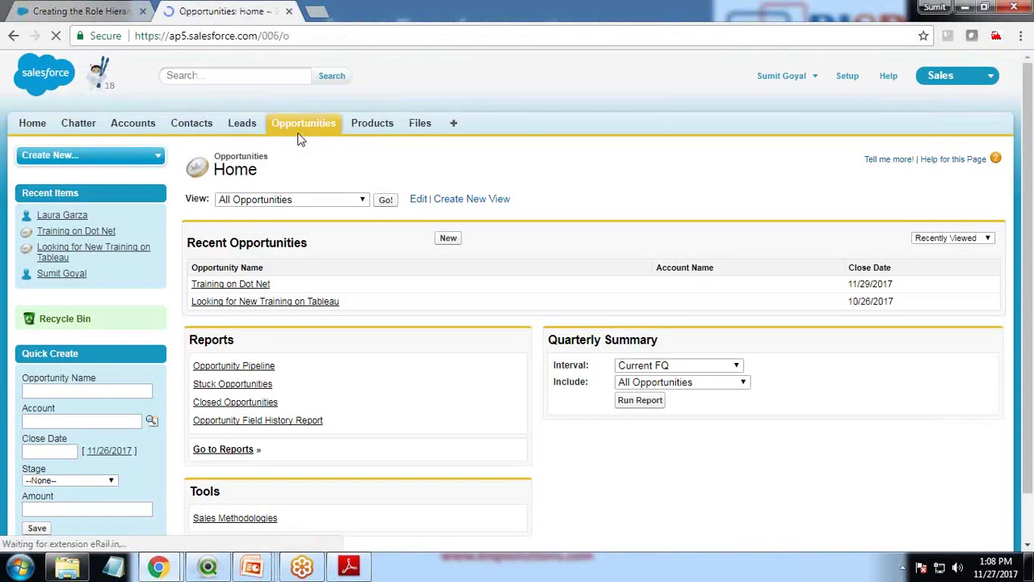
{"action": "left_click", "coordinate": [353, 201]}
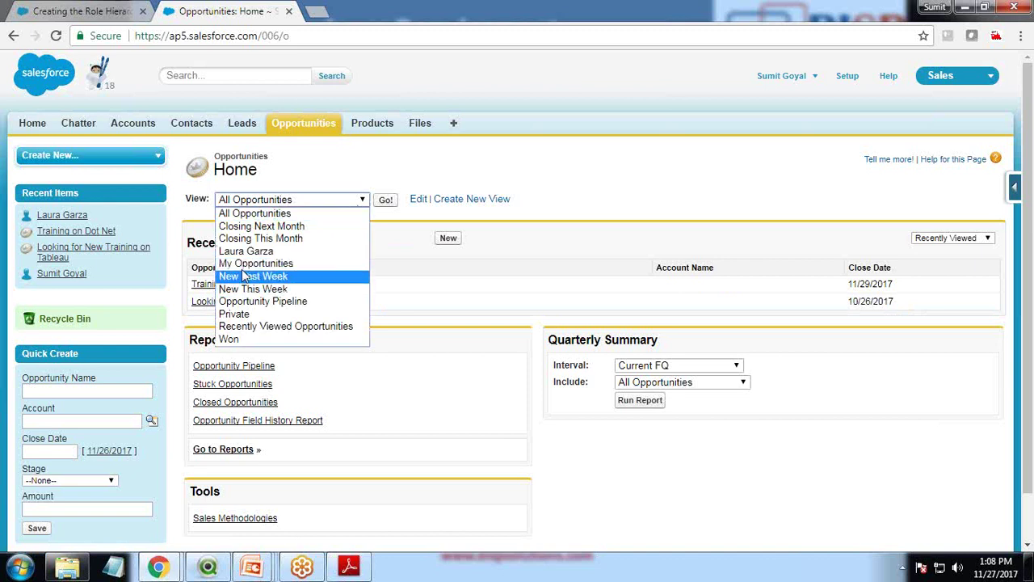
{"action": "left_click", "coordinate": [243, 265]}
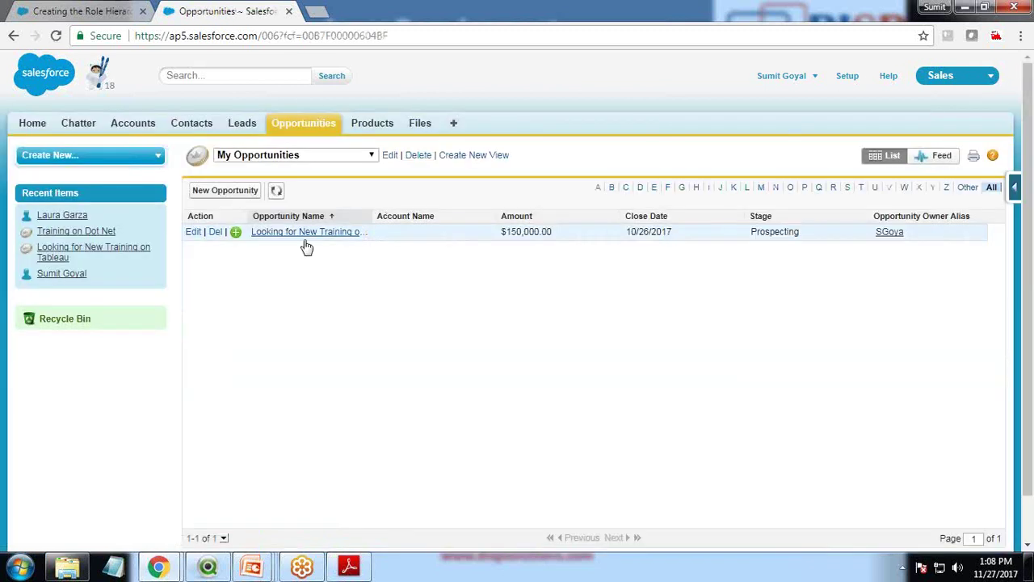
{"action": "left_click", "coordinate": [271, 157]}
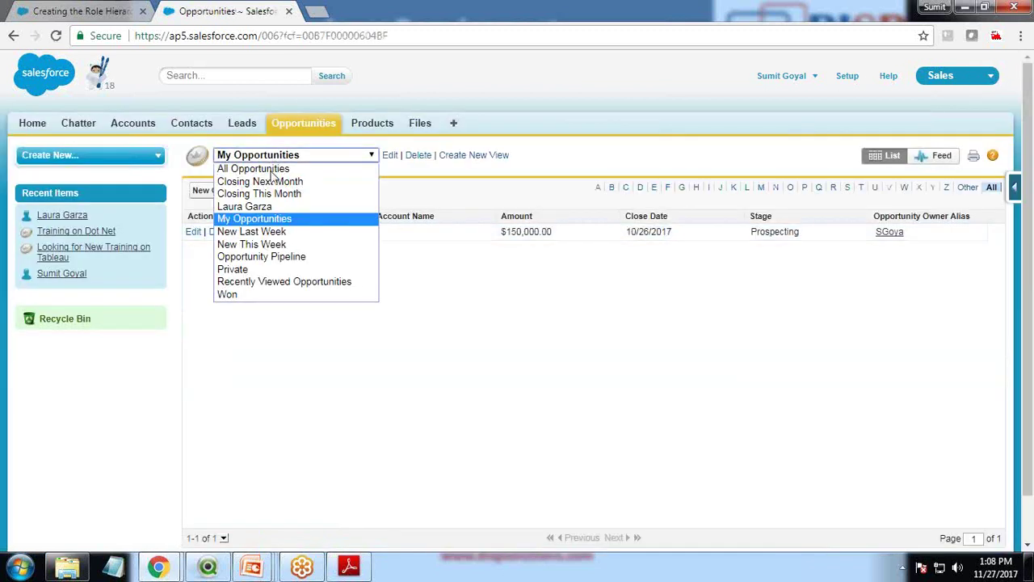
{"action": "left_click", "coordinate": [257, 206]}
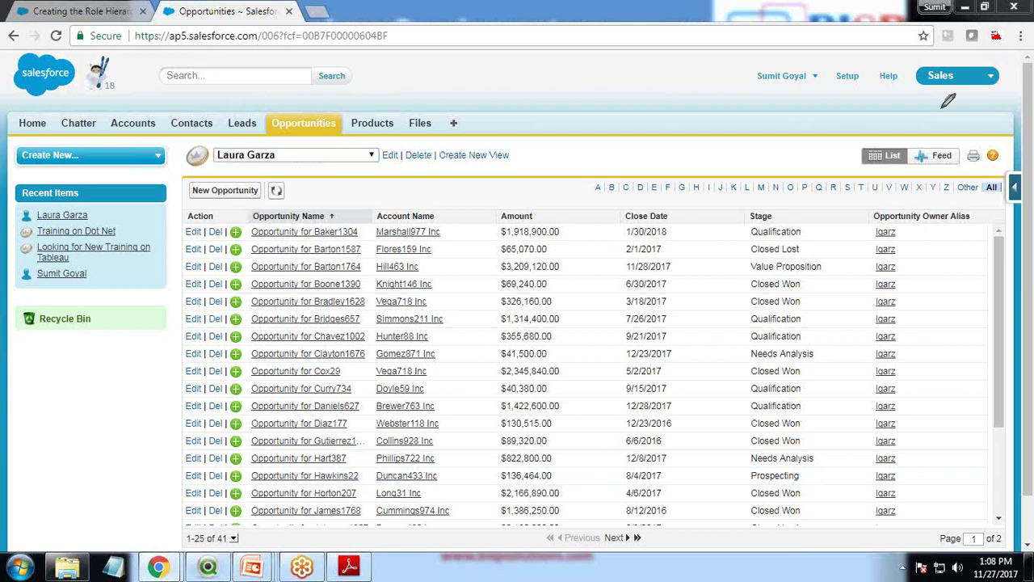
Step: Handwrite "41+1=42" and "41" as ink annotations over the opportunity list, and clear the ink
{"action": "mouse_move", "coordinate": [454, 171]}
{"action": "left_mouse_down"}
{"action": "mouse_move", "coordinate": [485, 219]}
{"action": "mouse_move", "coordinate": [544, 224]}
{"action": "mouse_move", "coordinate": [559, 212]}
{"action": "mouse_move", "coordinate": [611, 228]}
{"action": "left_mouse_up"}
{"action": "left_click_drag", "start_coordinate": [671, 205], "coordinate": [788, 231]}
{"action": "left_click_drag", "start_coordinate": [779, 186], "coordinate": [839, 230]}
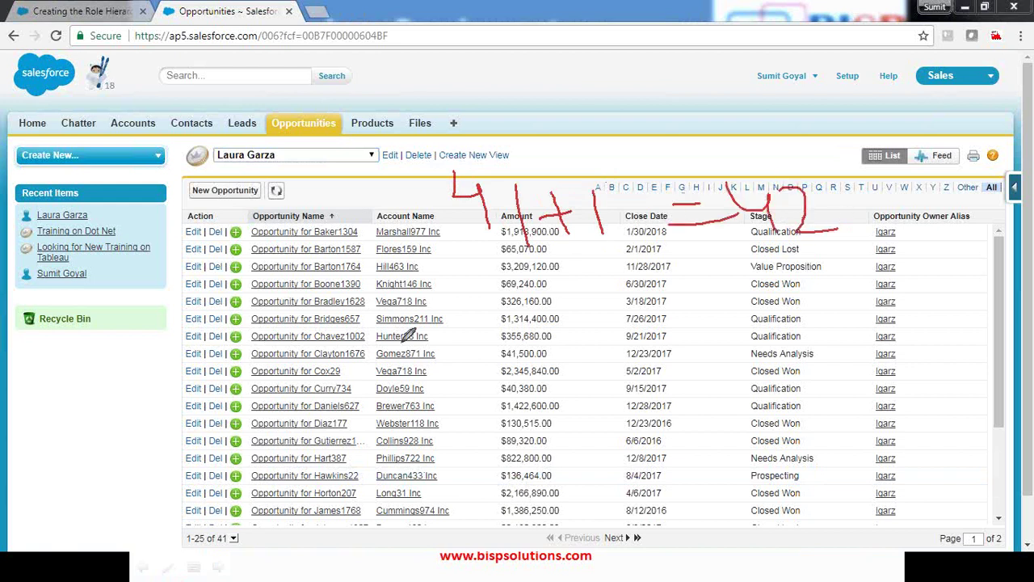
{"action": "left_click_drag", "start_coordinate": [475, 329], "coordinate": [525, 355]}
{"action": "left_click_drag", "start_coordinate": [511, 319], "coordinate": [533, 393]}
{"action": "left_click_drag", "start_coordinate": [543, 318], "coordinate": [560, 370]}
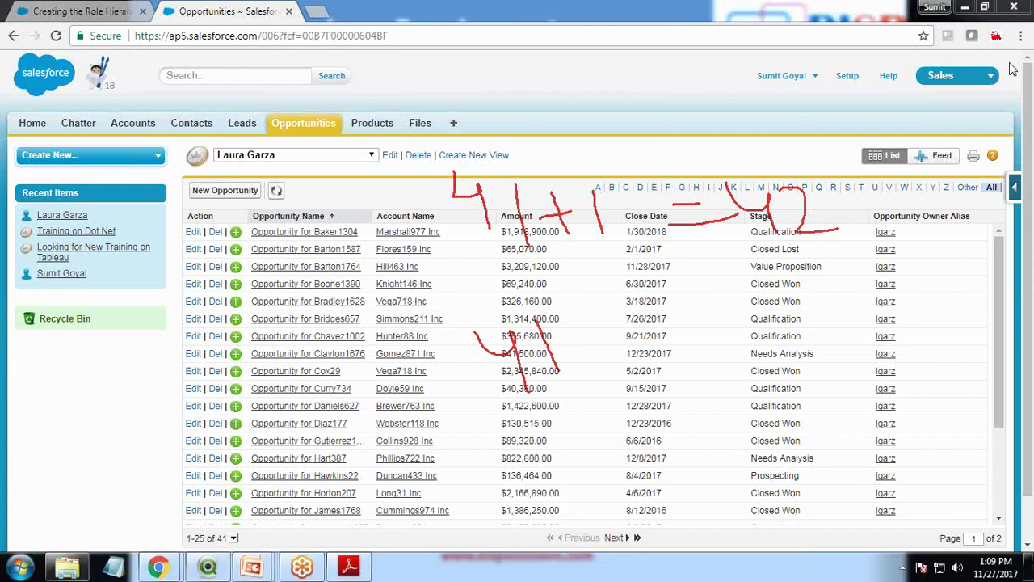
{"action": "key", "text": "Escape"}
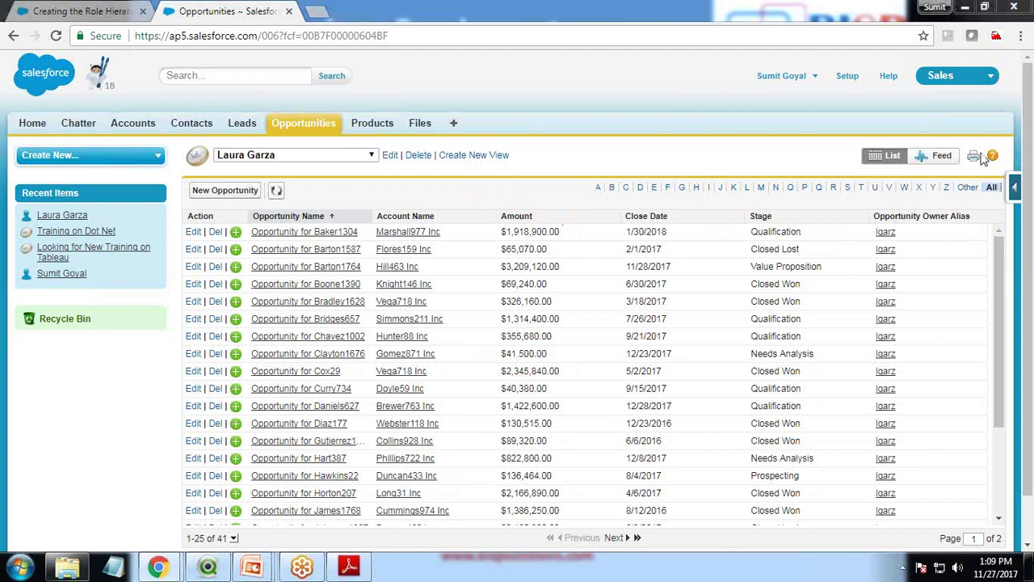
Step: Switch from the Sales app to Analytics Studio and open its Data Manager
{"action": "left_click", "coordinate": [970, 75]}
{"action": "left_click", "coordinate": [937, 224]}
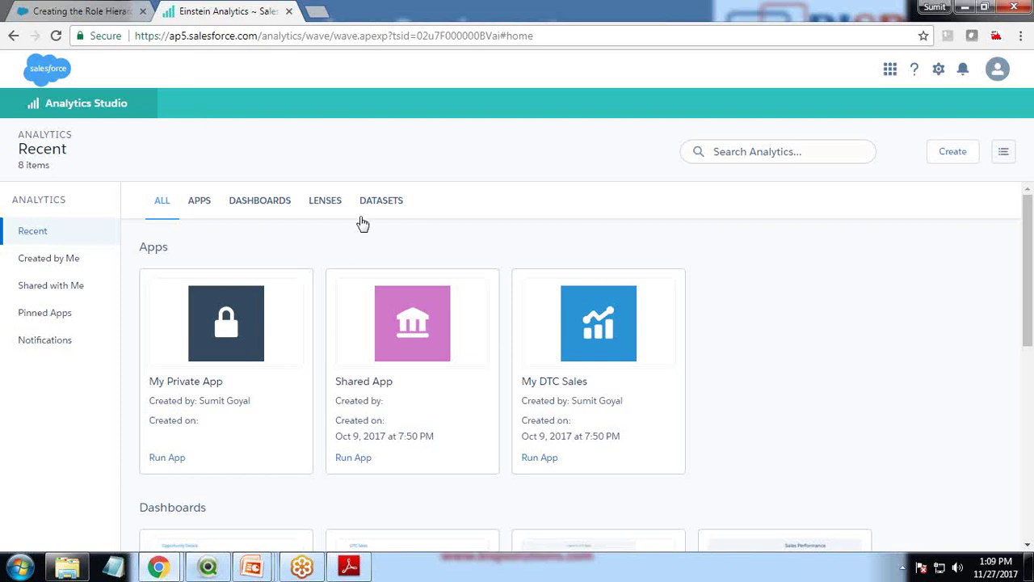
{"action": "left_click", "coordinate": [939, 71]}
{"action": "left_click", "coordinate": [913, 190]}
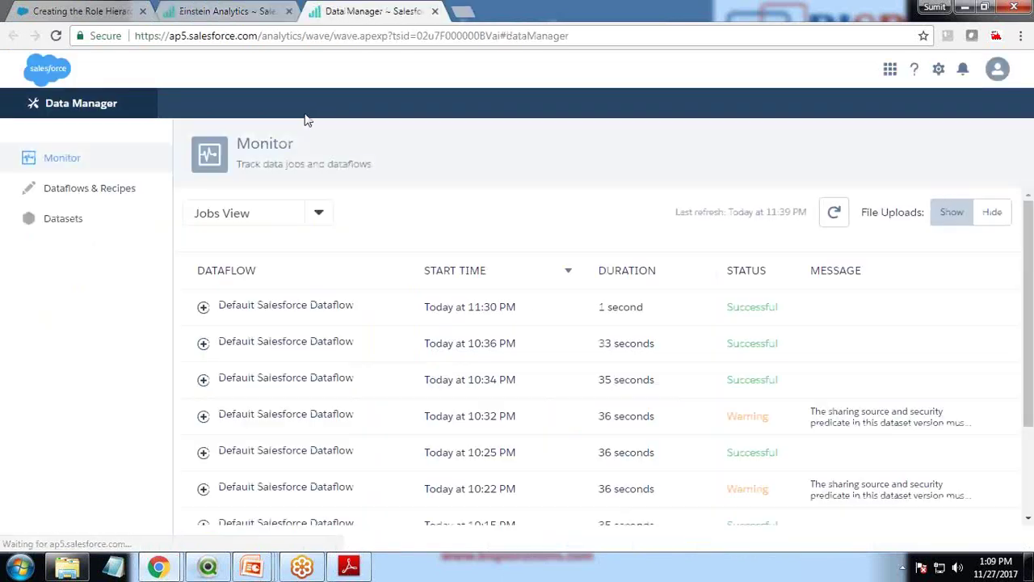
Step: Change the monitor to the dataflow view and open the Default Salesforce Dataflow for editing
{"action": "left_click", "coordinate": [275, 219]}
{"action": "left_click", "coordinate": [242, 280]}
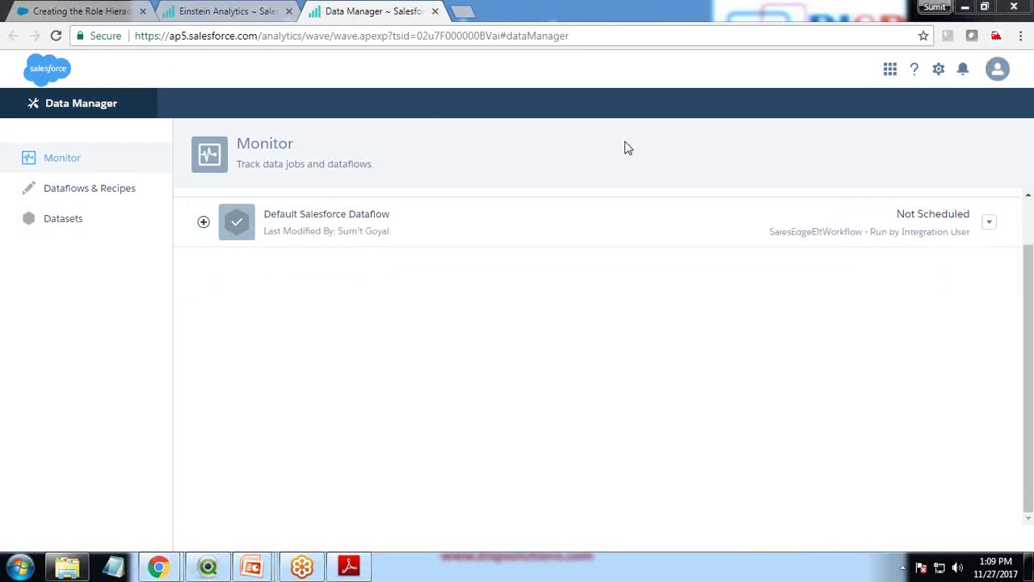
{"action": "left_click", "coordinate": [989, 222]}
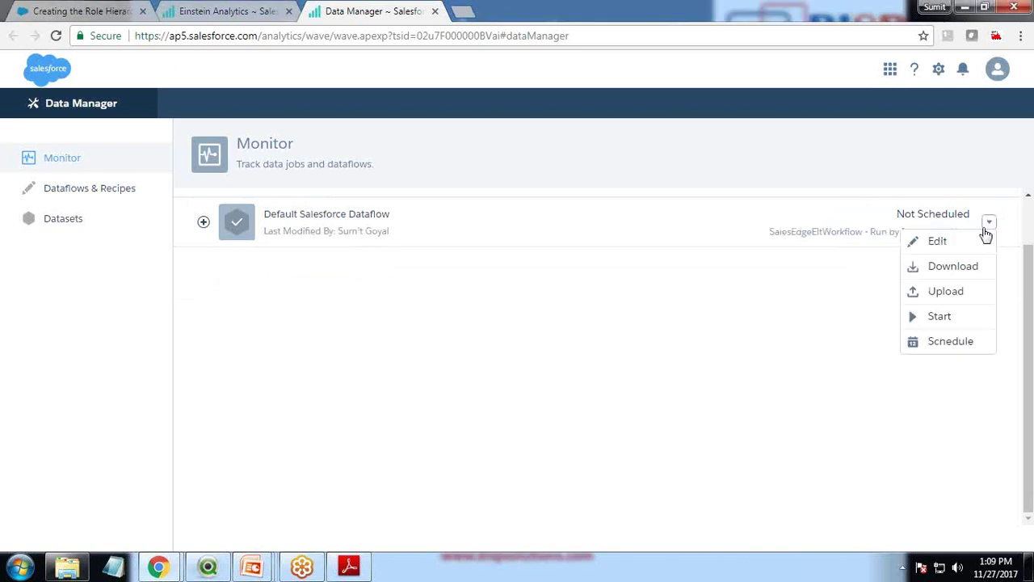
{"action": "left_click", "coordinate": [929, 240]}
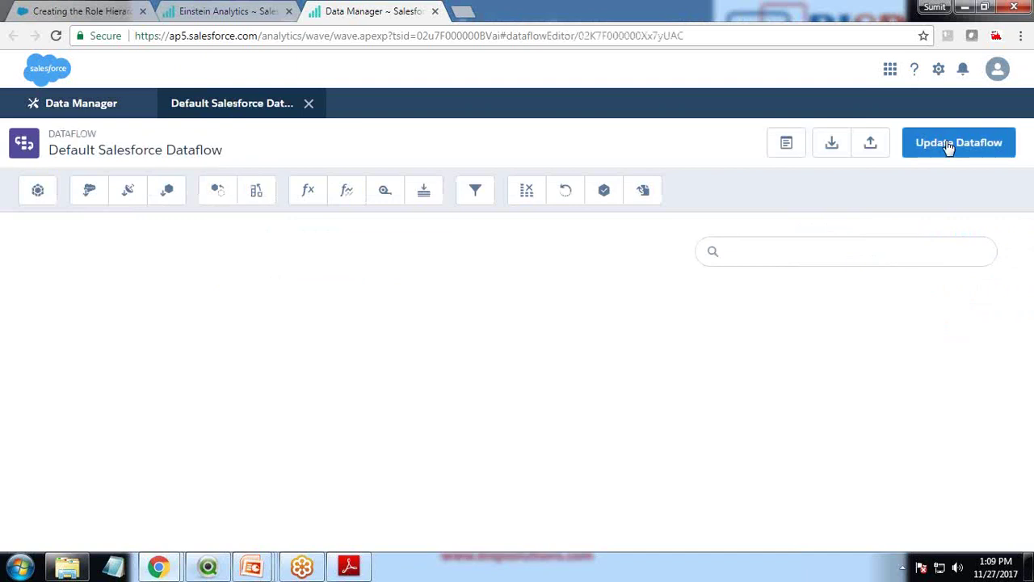
Step: Upload the OpportunitySecurityJson file from the Desktop into the Default Salesforce Dataflow
{"action": "left_click", "coordinate": [934, 144]}
{"action": "left_click", "coordinate": [462, 384]}
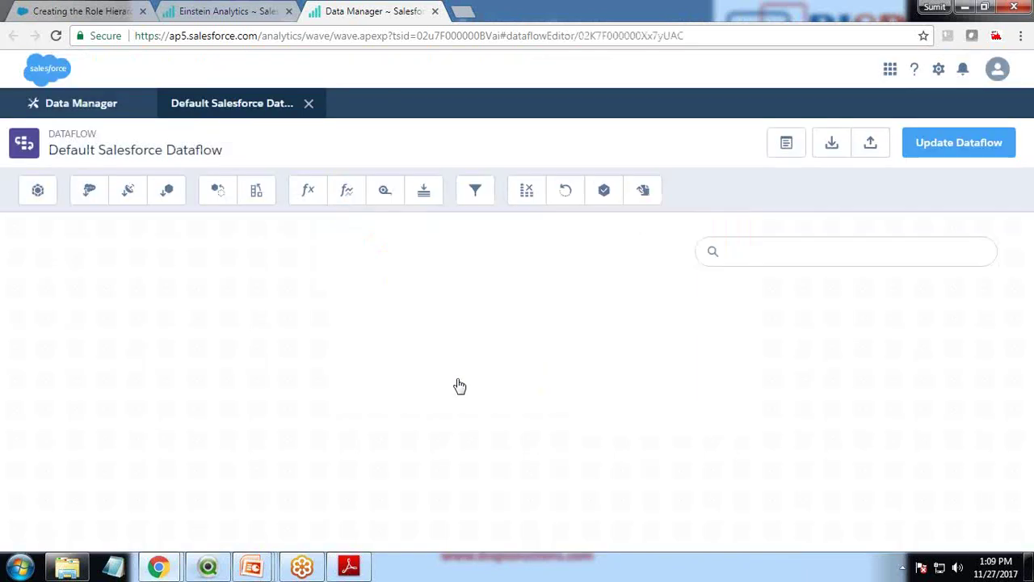
{"action": "left_click", "coordinate": [870, 143]}
{"action": "left_click", "coordinate": [538, 377]}
{"action": "scroll", "coordinate": [306, 355], "scroll_direction": "down", "scroll_amount": 10}
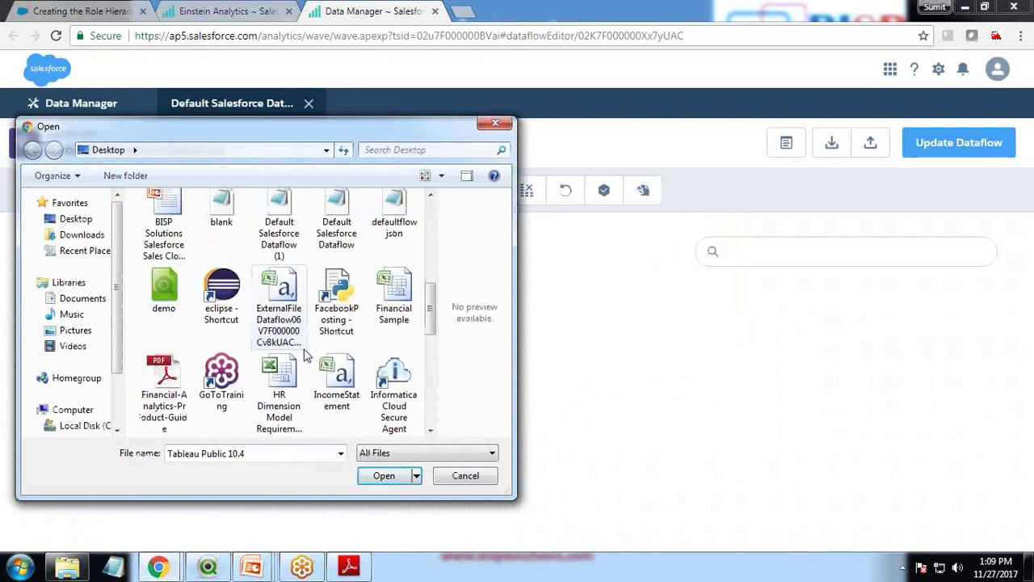
{"action": "left_click", "coordinate": [331, 303]}
{"action": "key", "text": "o"}
{"action": "key", "text": "o"}
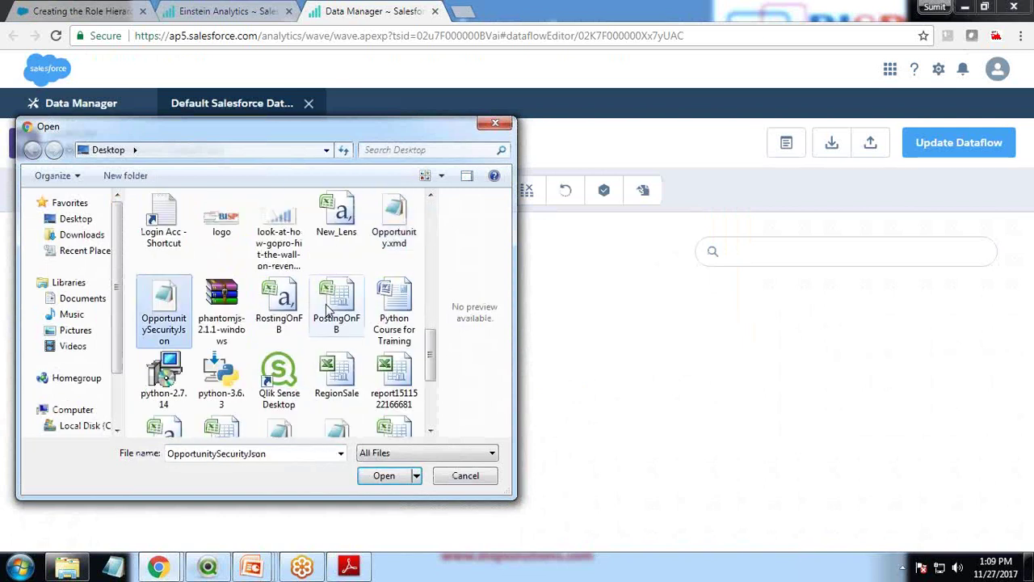
{"action": "left_click", "coordinate": [385, 476]}
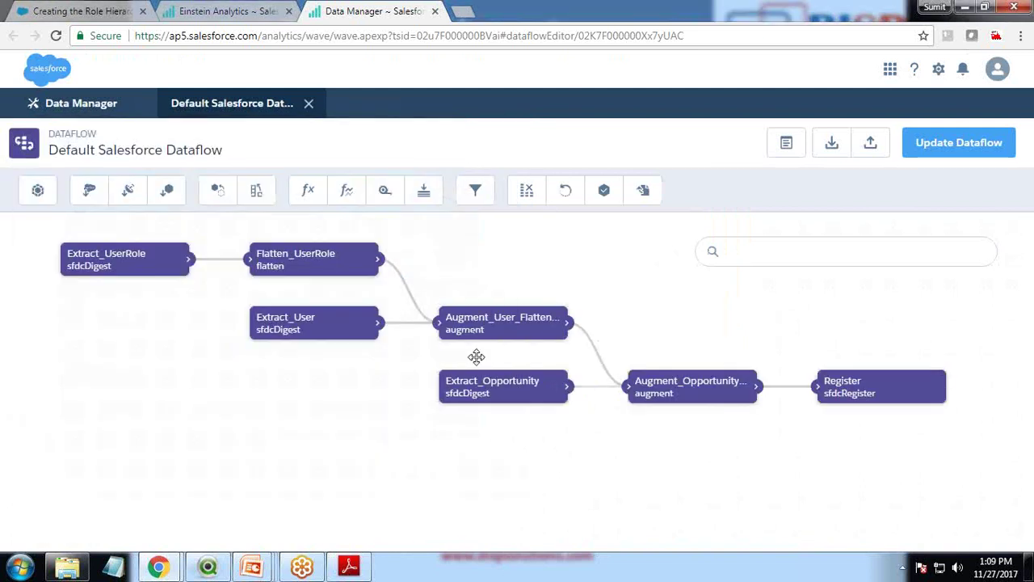
Step: Rearrange the dataflow diagram, lining up the three extract nodes in one column and moving the augment and Register nodes closer to them
{"action": "left_click_drag", "start_coordinate": [309, 336], "coordinate": [309, 370]}
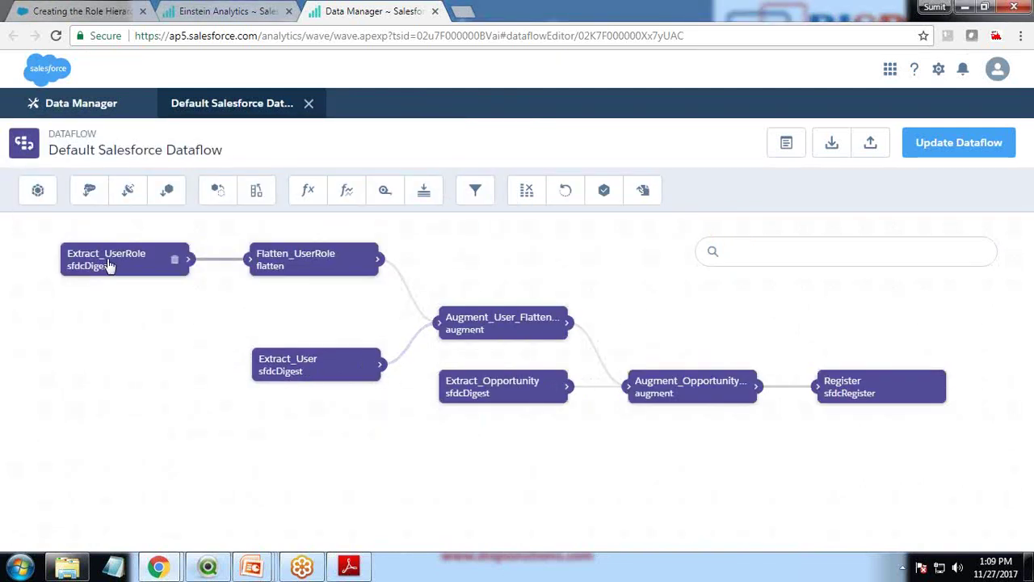
{"action": "left_click_drag", "start_coordinate": [174, 259], "coordinate": [170, 245]}
{"action": "left_click_drag", "start_coordinate": [298, 365], "coordinate": [98, 323]}
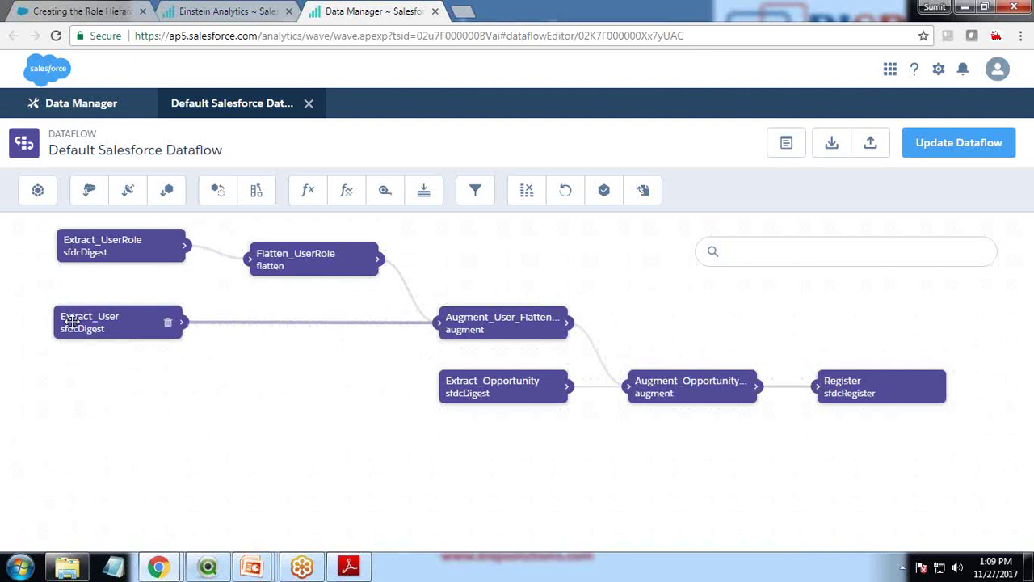
{"action": "left_click_drag", "start_coordinate": [501, 331], "coordinate": [440, 325]}
{"action": "left_click_drag", "start_coordinate": [462, 388], "coordinate": [87, 412]}
{"action": "left_click_drag", "start_coordinate": [489, 328], "coordinate": [451, 341]}
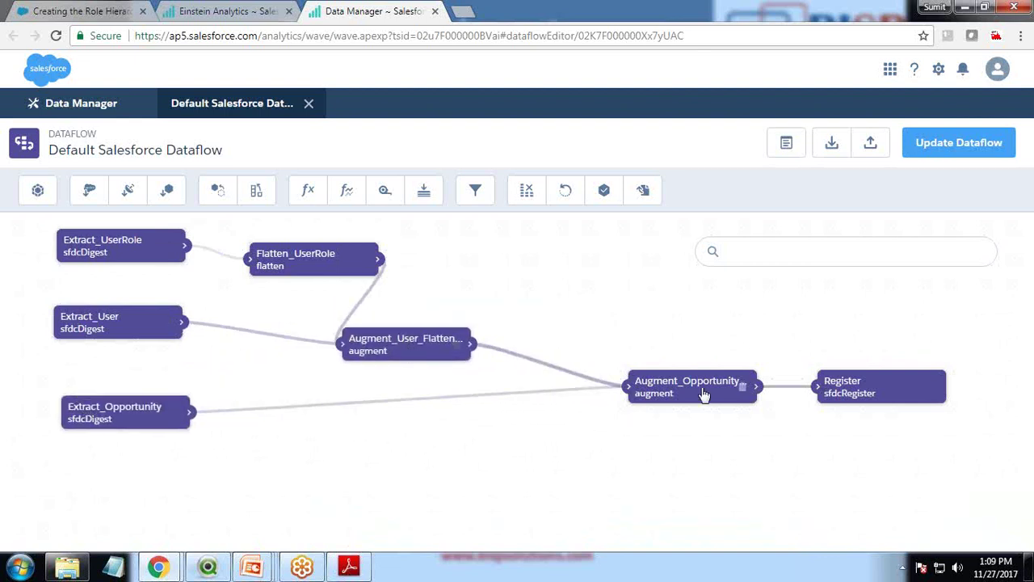
{"action": "left_click_drag", "start_coordinate": [701, 388], "coordinate": [588, 419]}
{"action": "left_click_drag", "start_coordinate": [826, 385], "coordinate": [777, 395]}
Step: Clear the Security Predicate of the Register node, save the node, and update the Default Salesforce Dataflow, overwriting the saved version
{"action": "left_click", "coordinate": [784, 394]}
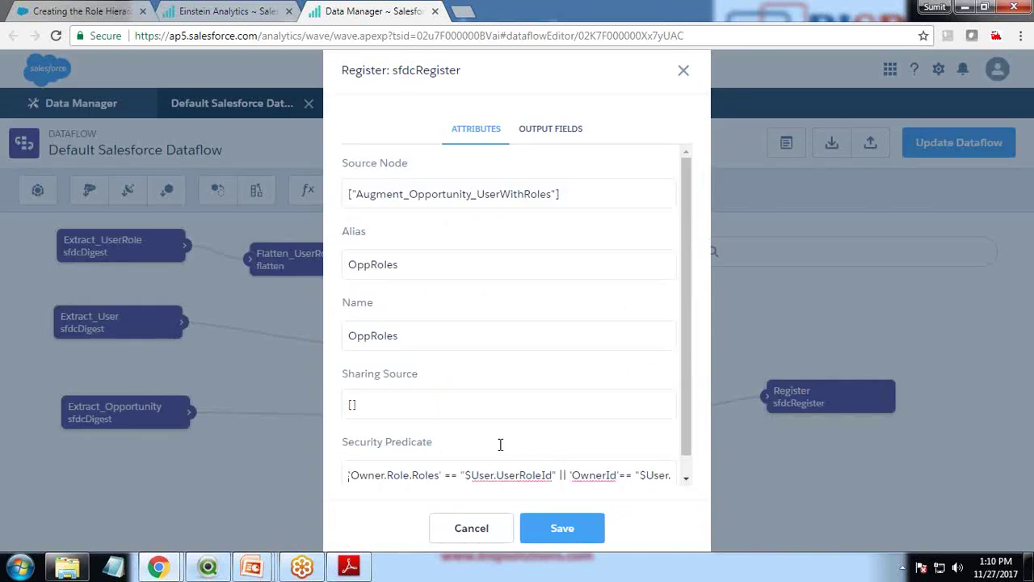
{"action": "key", "text": "ctrl+a"}
{"action": "key", "text": "BackSpace"}
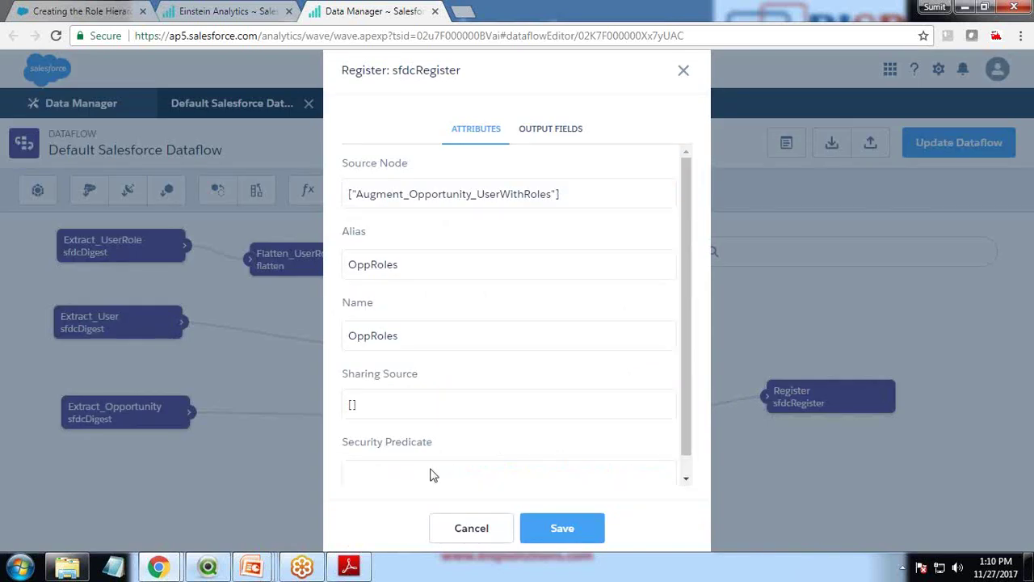
{"action": "left_click", "coordinate": [562, 528]}
{"action": "left_click", "coordinate": [948, 142]}
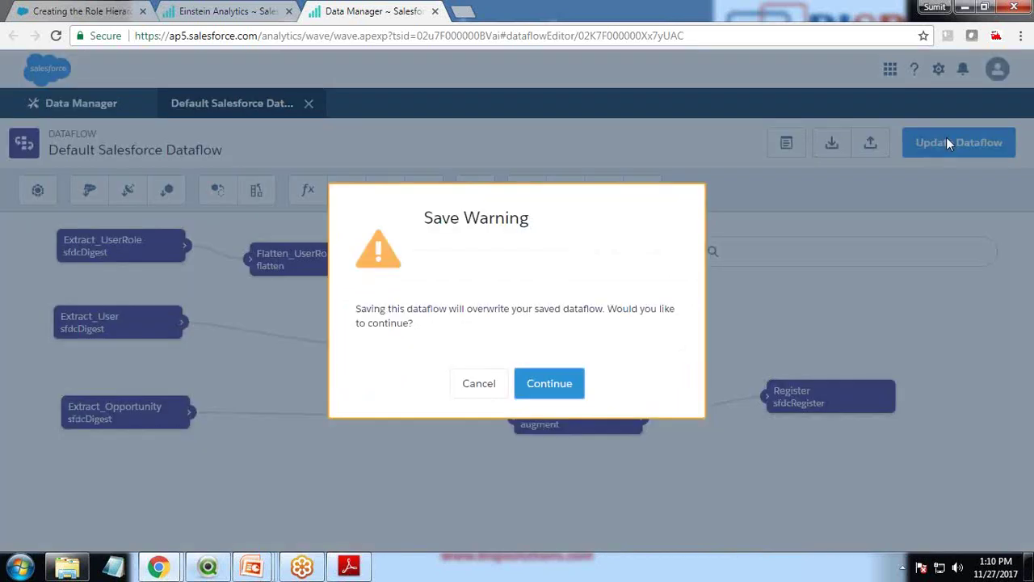
{"action": "left_click", "coordinate": [525, 381]}
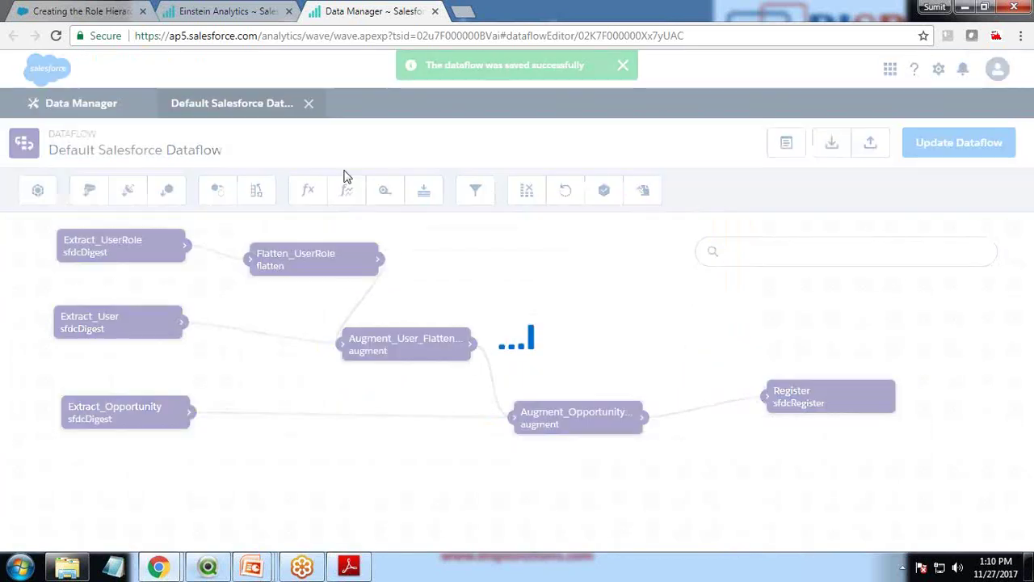
Step: Return to the Data Manager monitor and start a run of the Default Salesforce Dataflow
{"action": "left_click", "coordinate": [80, 103]}
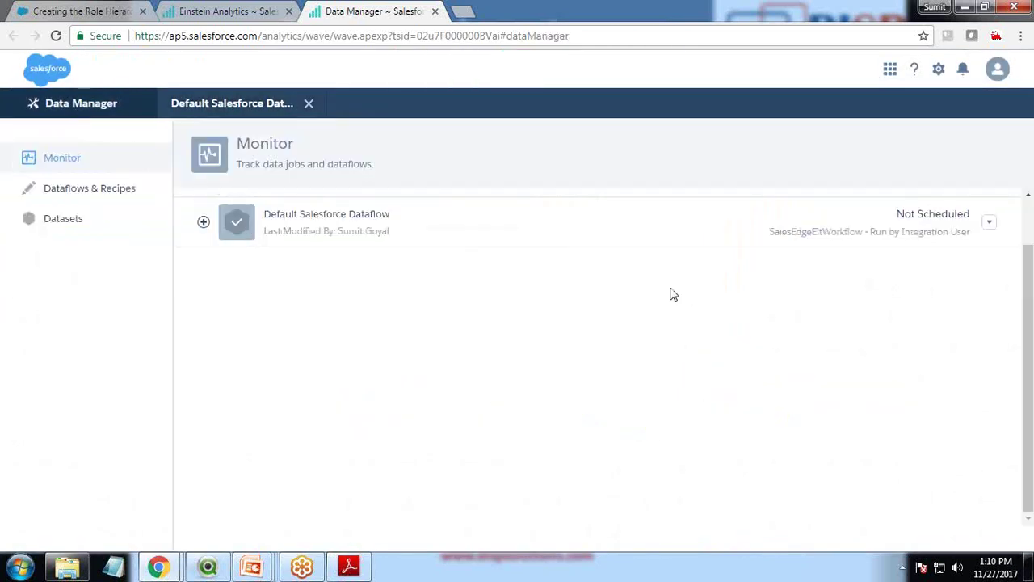
{"action": "left_click", "coordinate": [990, 222]}
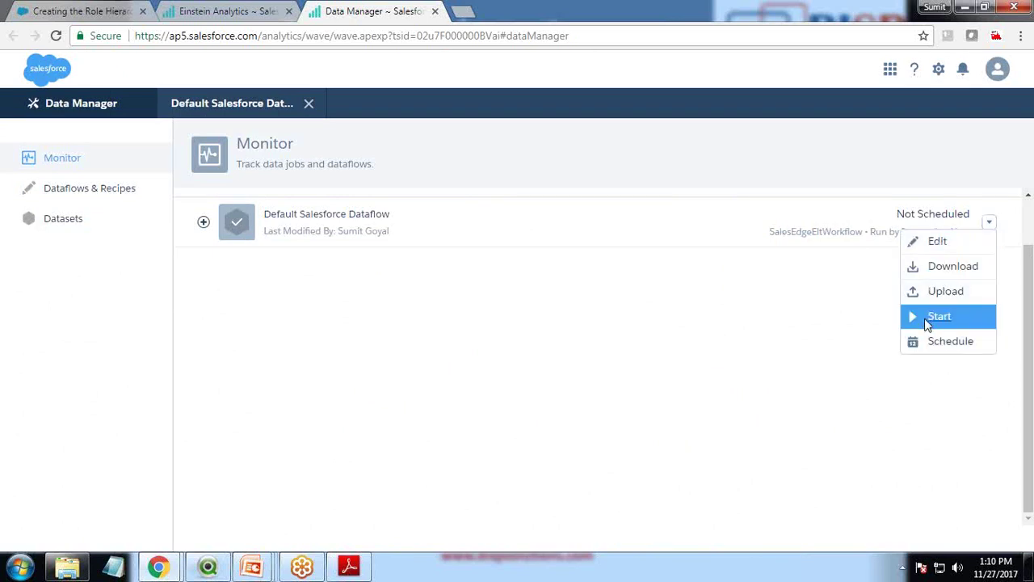
{"action": "left_click", "coordinate": [926, 322]}
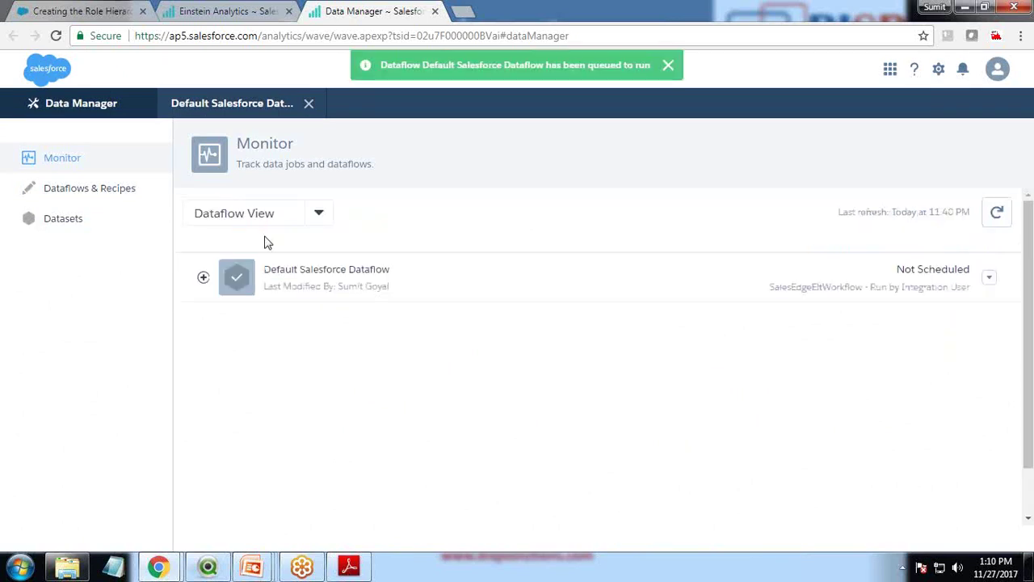
Step: Show the monitor in Jobs View and refresh it until the newest Default Salesforce Dataflow run has finished
{"action": "left_click", "coordinate": [244, 220]}
{"action": "left_click", "coordinate": [245, 247]}
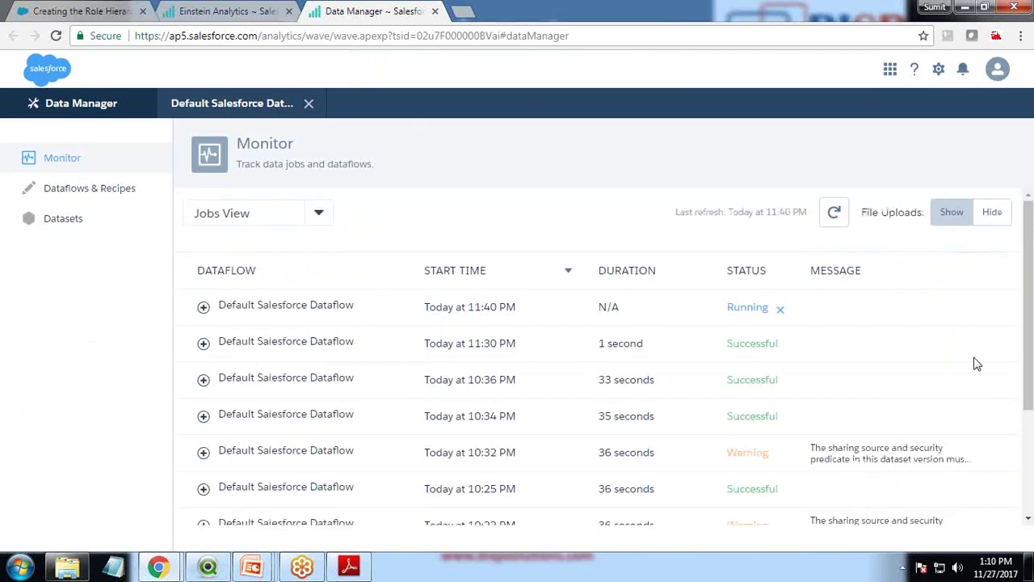
{"action": "left_click", "coordinate": [835, 213]}
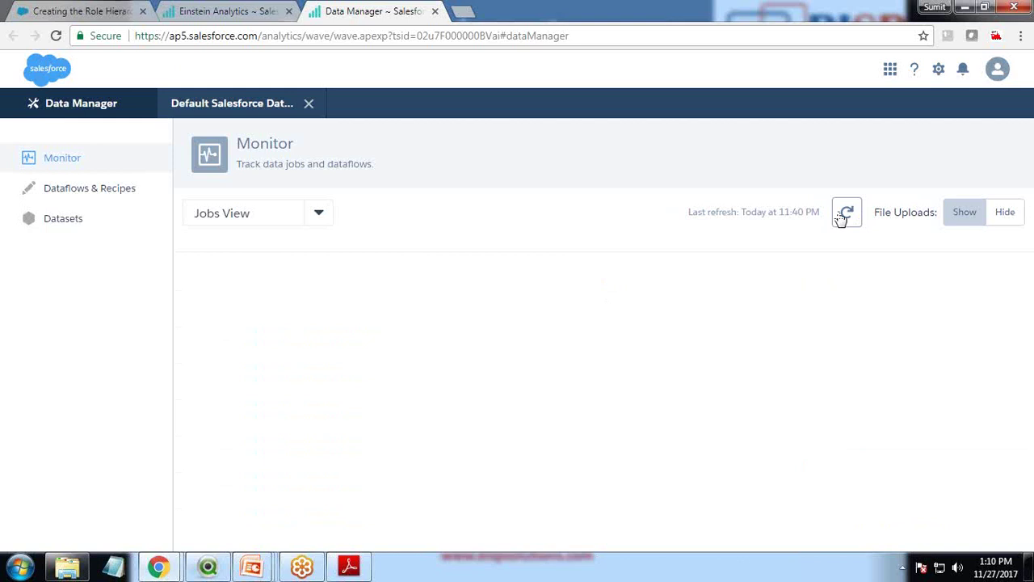
{"action": "left_click", "coordinate": [835, 214]}
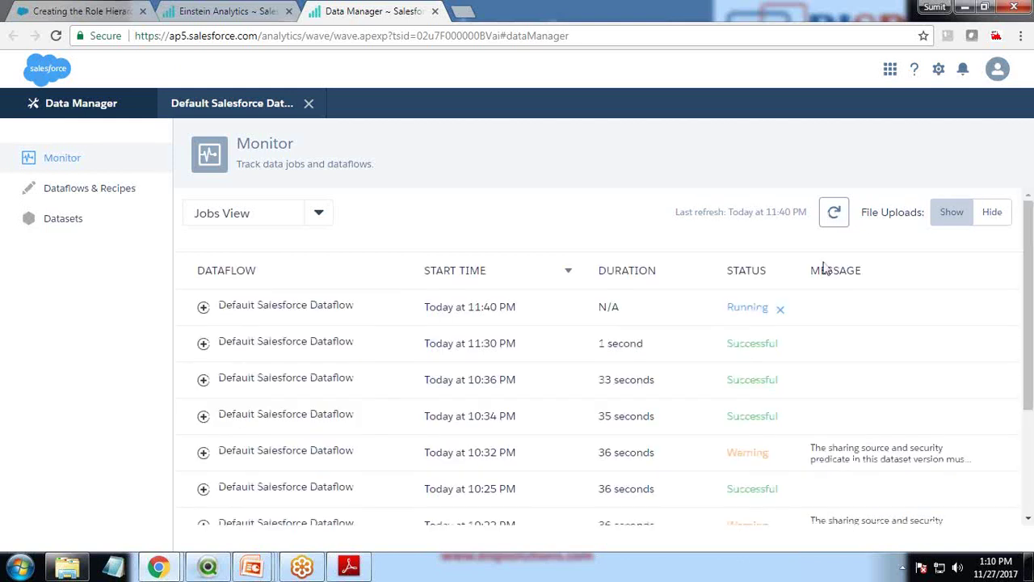
{"action": "left_click", "coordinate": [837, 218]}
{"action": "left_click", "coordinate": [835, 223]}
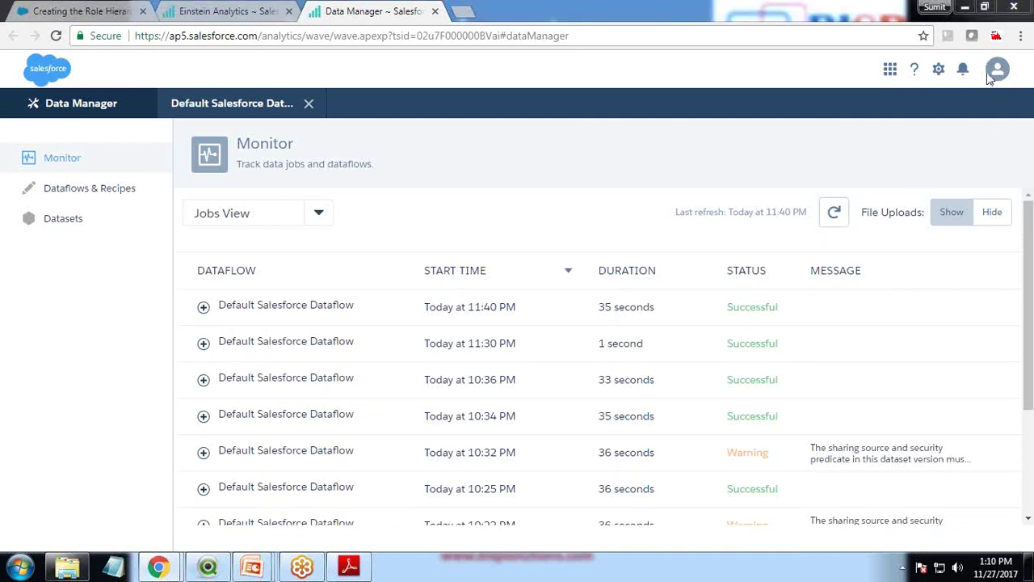
Step: Reload Analytics Studio, explore the OppRoles dataset, and check its row count and which account is logged in
{"action": "left_click", "coordinate": [233, 11]}
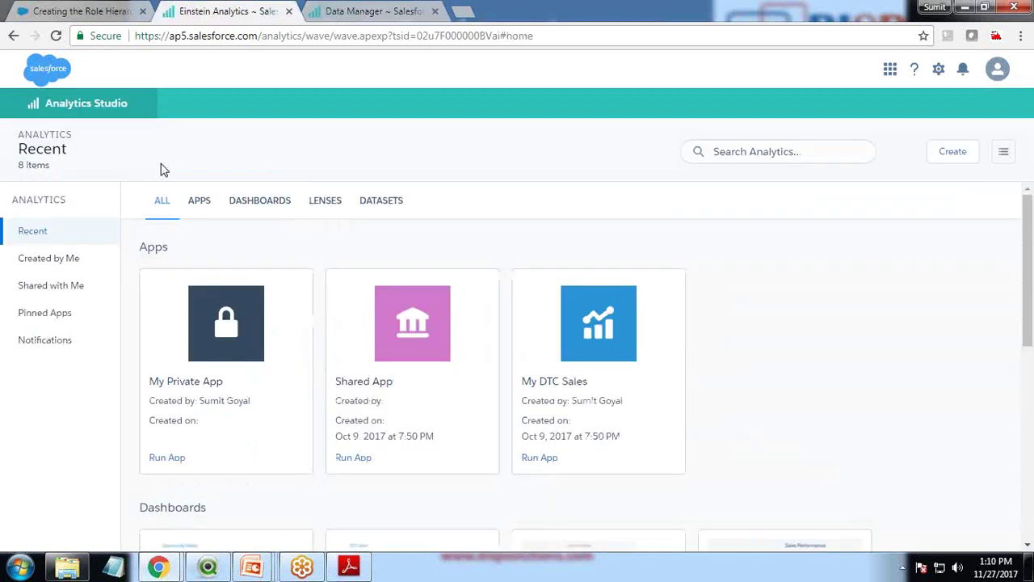
{"action": "left_click", "coordinate": [55, 36]}
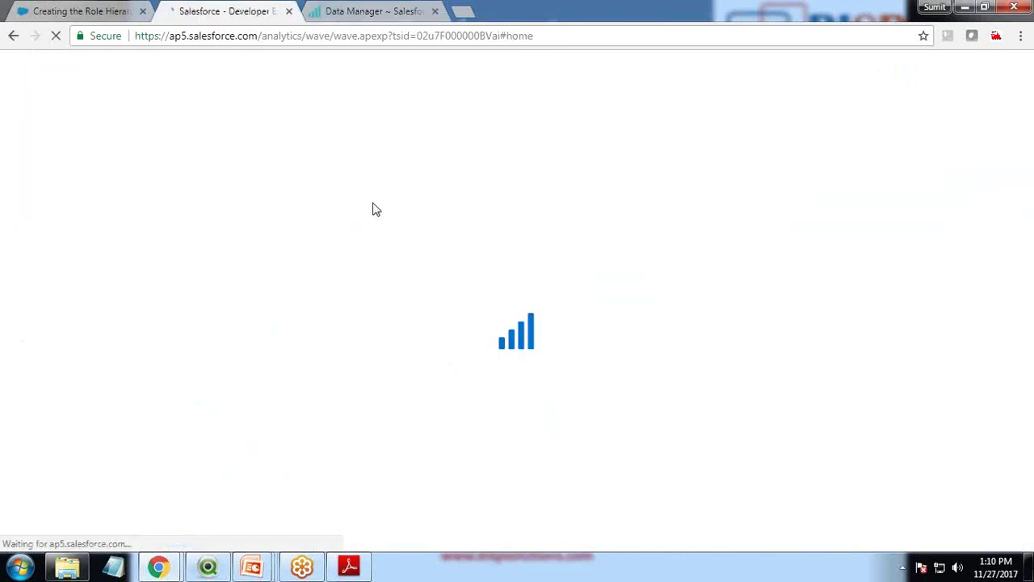
{"action": "left_click", "coordinate": [379, 202]}
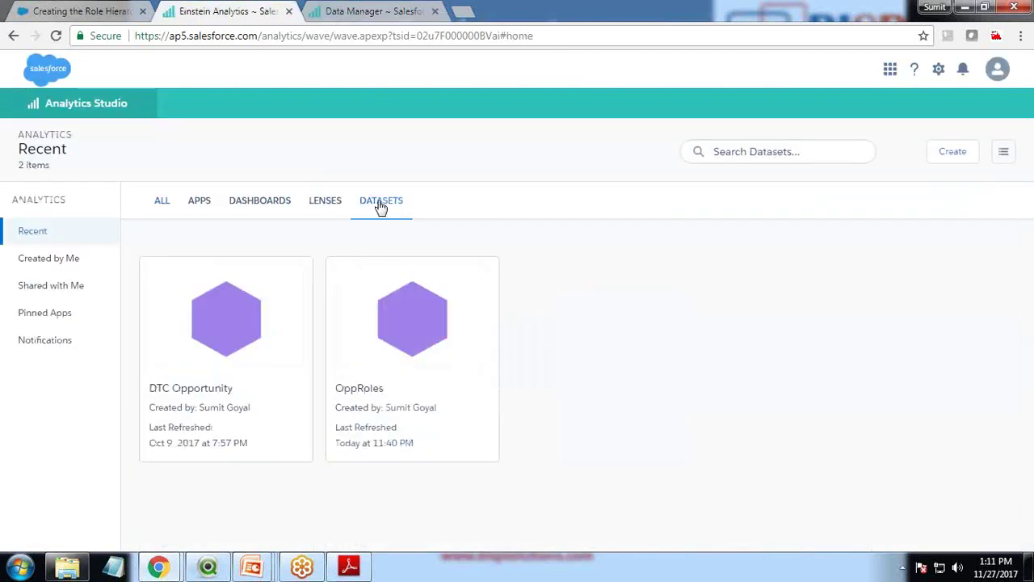
{"action": "left_click", "coordinate": [420, 321]}
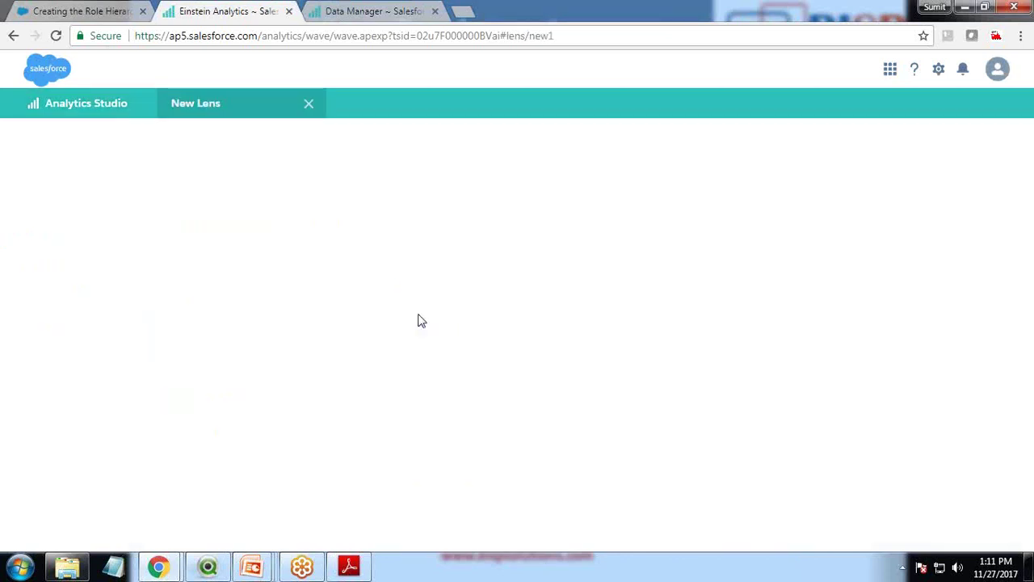
{"action": "mouse_move", "coordinate": [855, 255]}
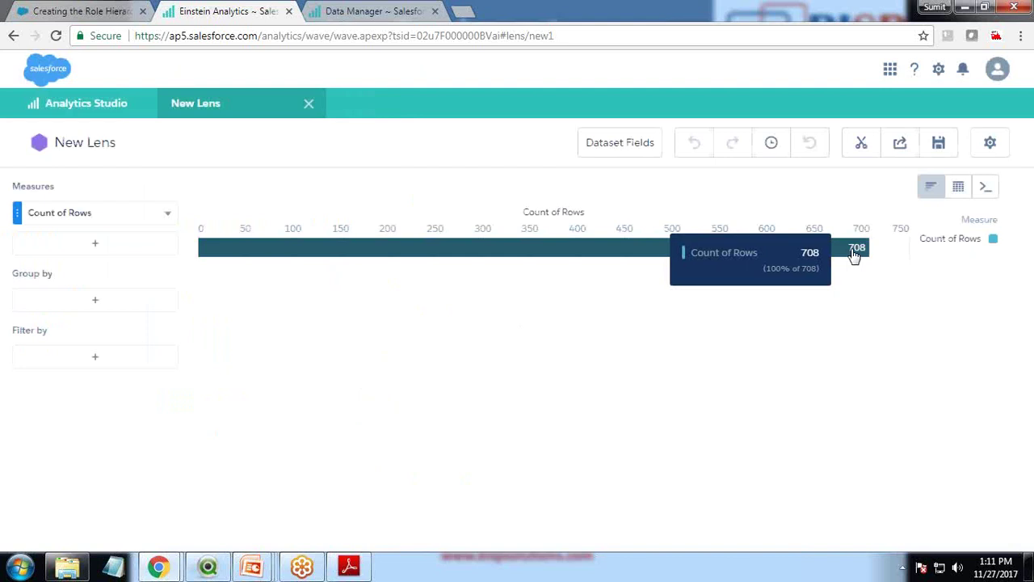
{"action": "left_click", "coordinate": [997, 69]}
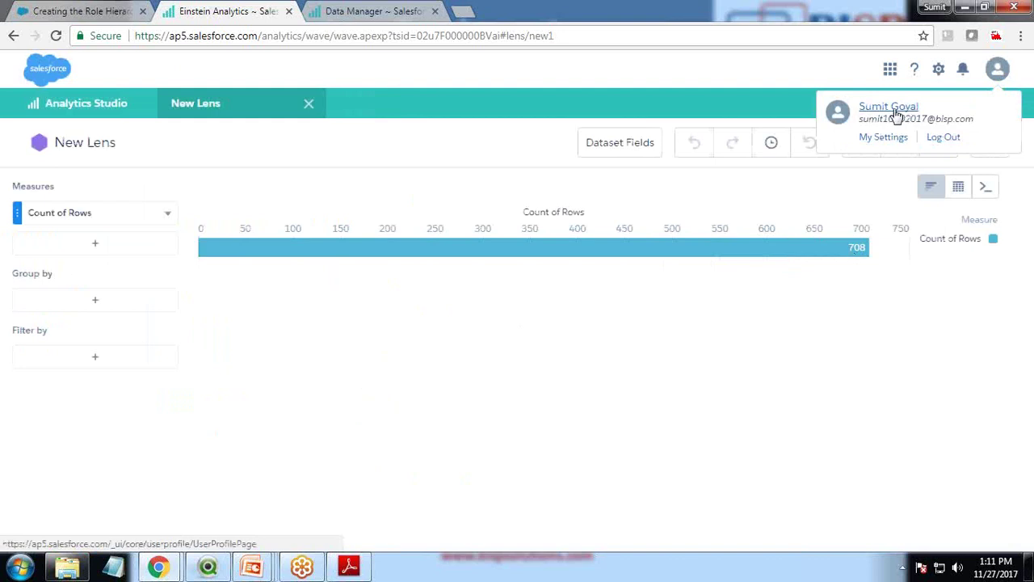
Step: From the Salesforce opportunities area, open the user detail page of the Sales Rep user and log in as that user
{"action": "left_click", "coordinate": [91, 9]}
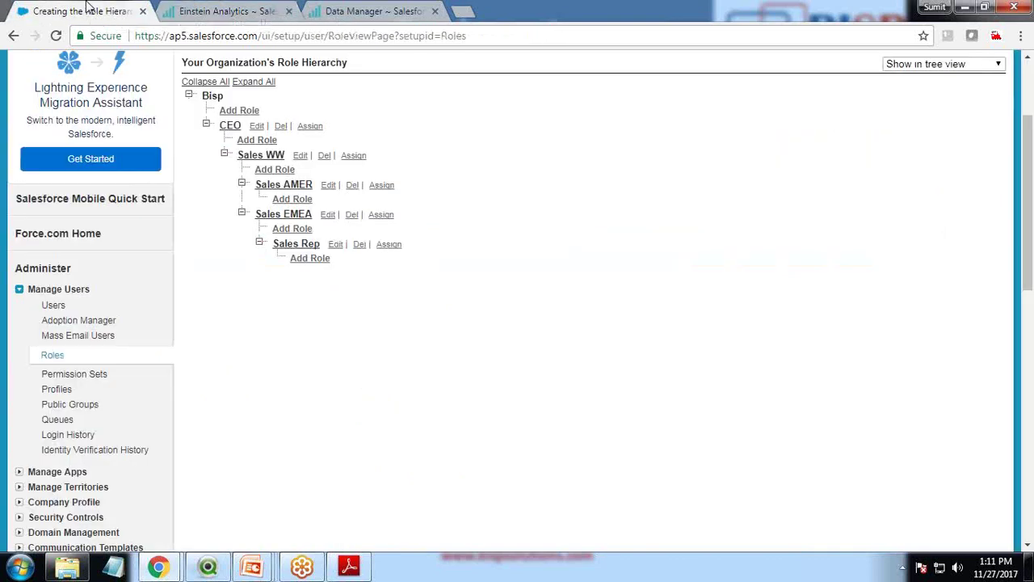
{"action": "scroll", "coordinate": [439, 394], "scroll_direction": "up", "scroll_amount": 2}
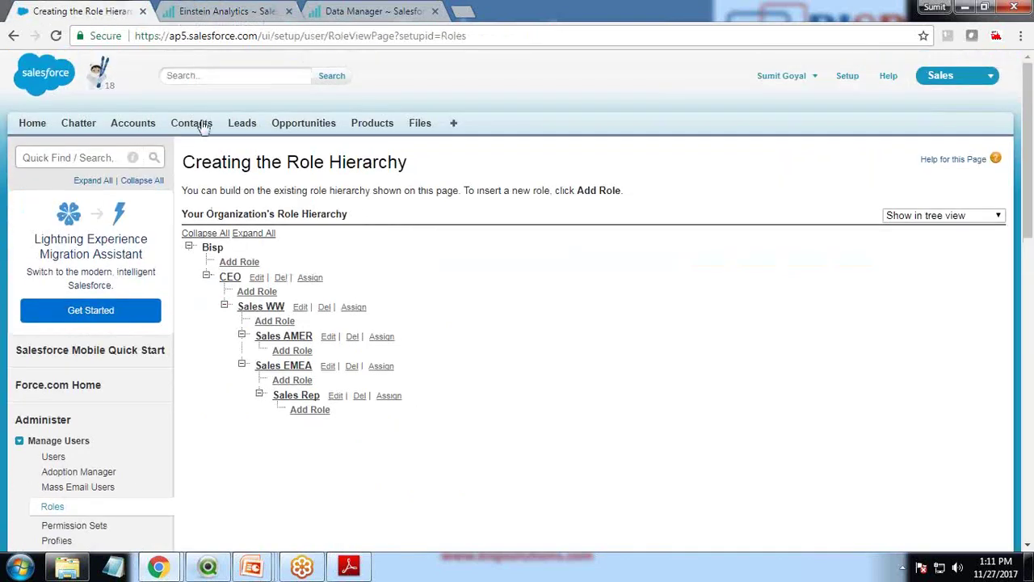
{"action": "left_click", "coordinate": [303, 129]}
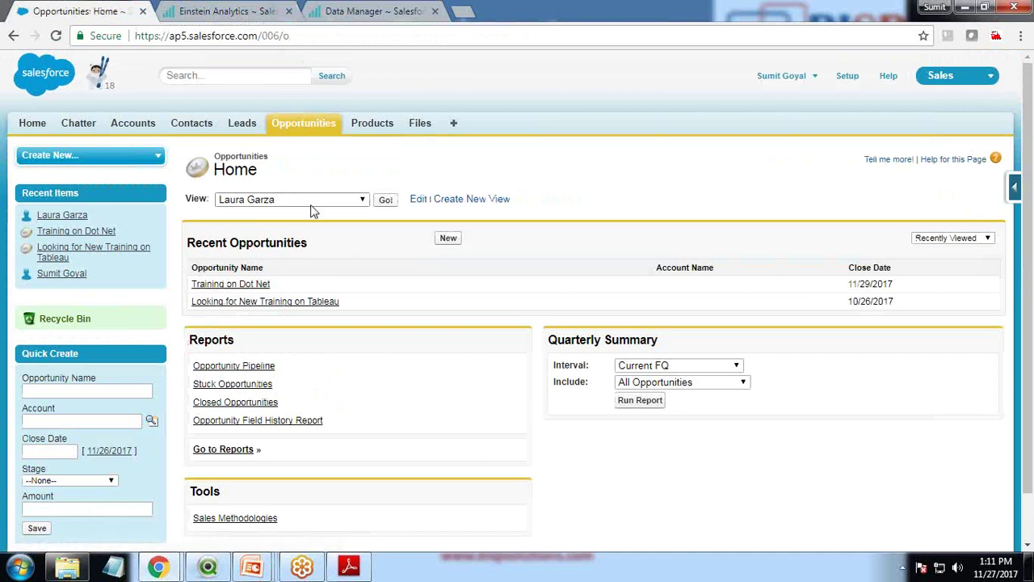
{"action": "left_click", "coordinate": [233, 286]}
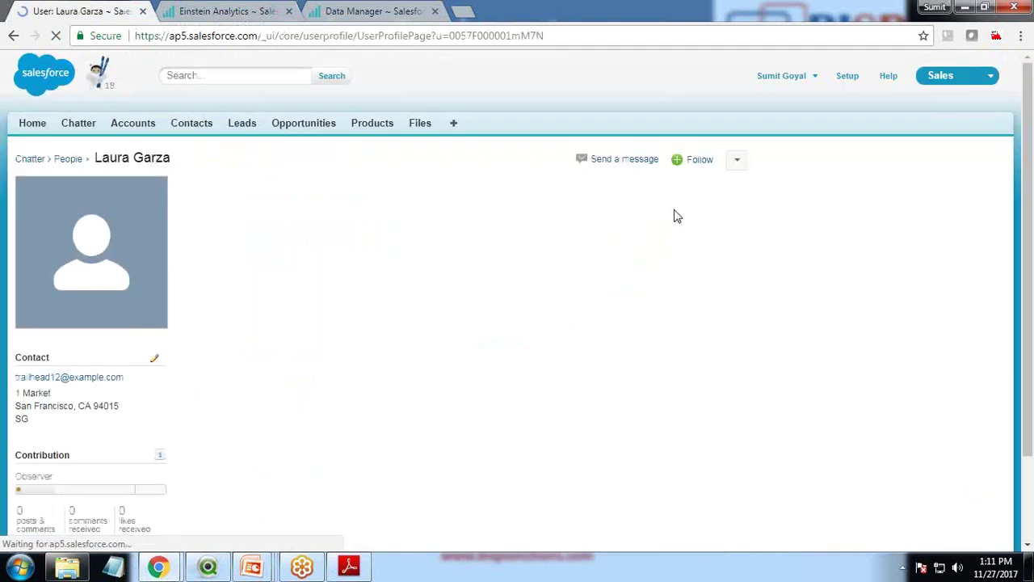
{"action": "left_click", "coordinate": [739, 160]}
{"action": "left_click", "coordinate": [685, 195]}
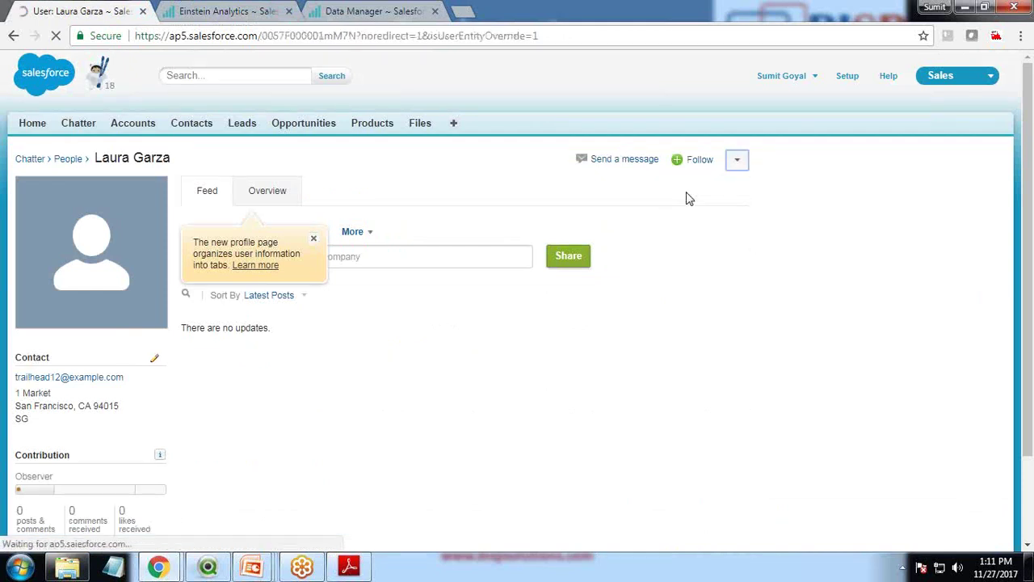
{"action": "left_click", "coordinate": [598, 247]}
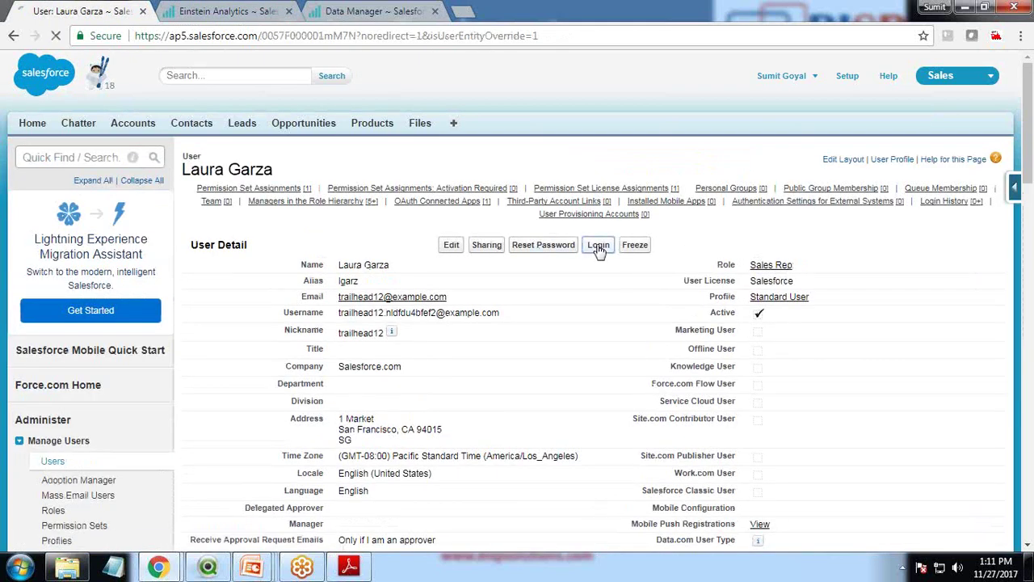
Step: Switch to Analytics Studio as the Sales Rep user, close the other browser tabs, and check the row count of the available dataset
{"action": "left_click", "coordinate": [953, 84]}
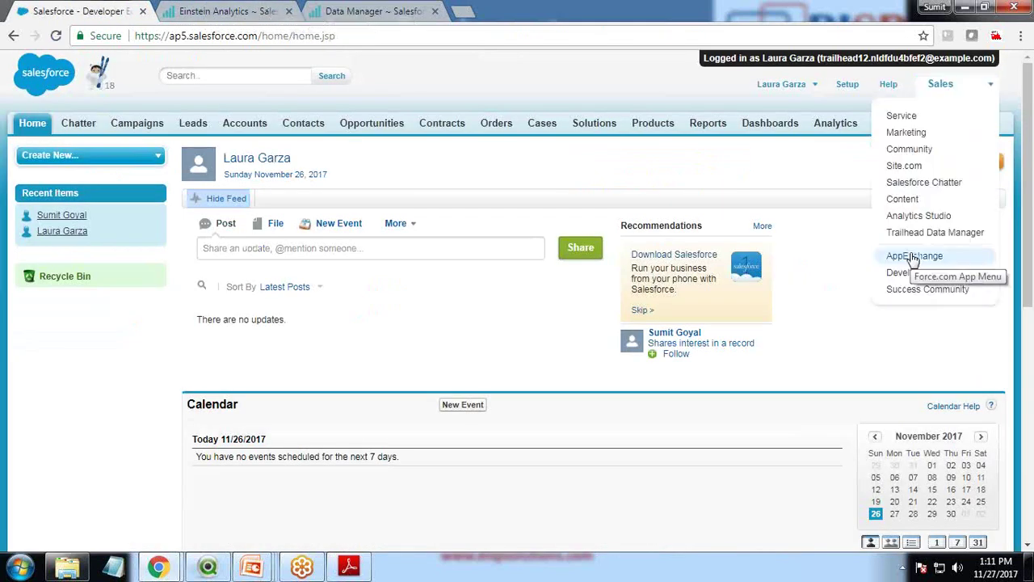
{"action": "left_click", "coordinate": [908, 221]}
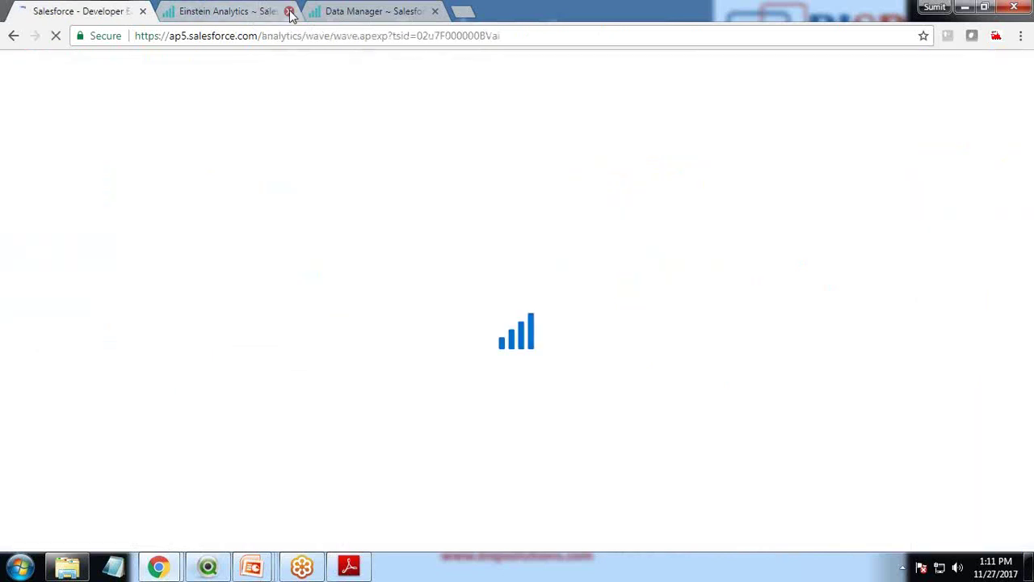
{"action": "left_click", "coordinate": [289, 11]}
{"action": "left_click", "coordinate": [288, 11]}
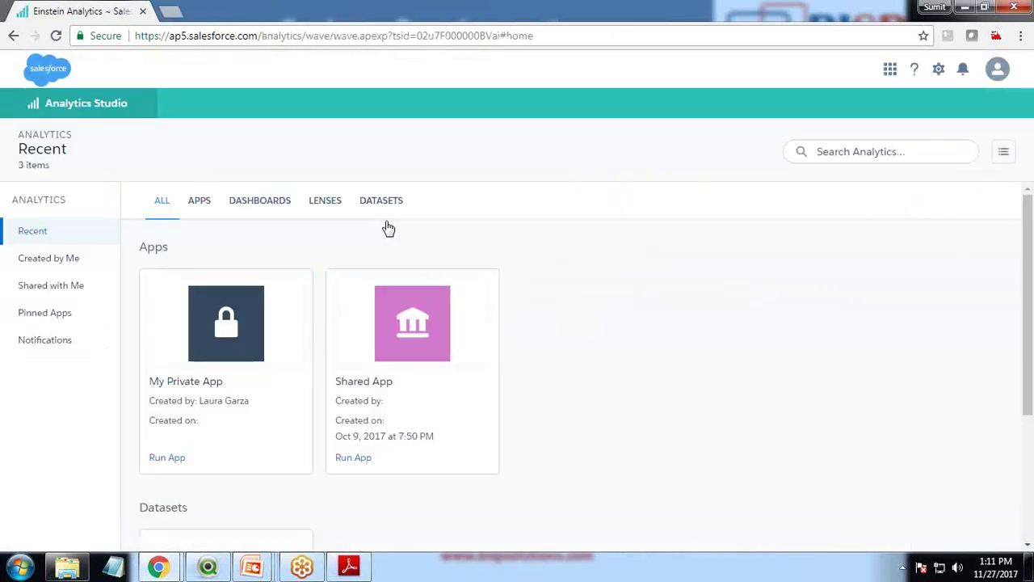
{"action": "left_click", "coordinate": [381, 202]}
{"action": "left_click", "coordinate": [198, 327]}
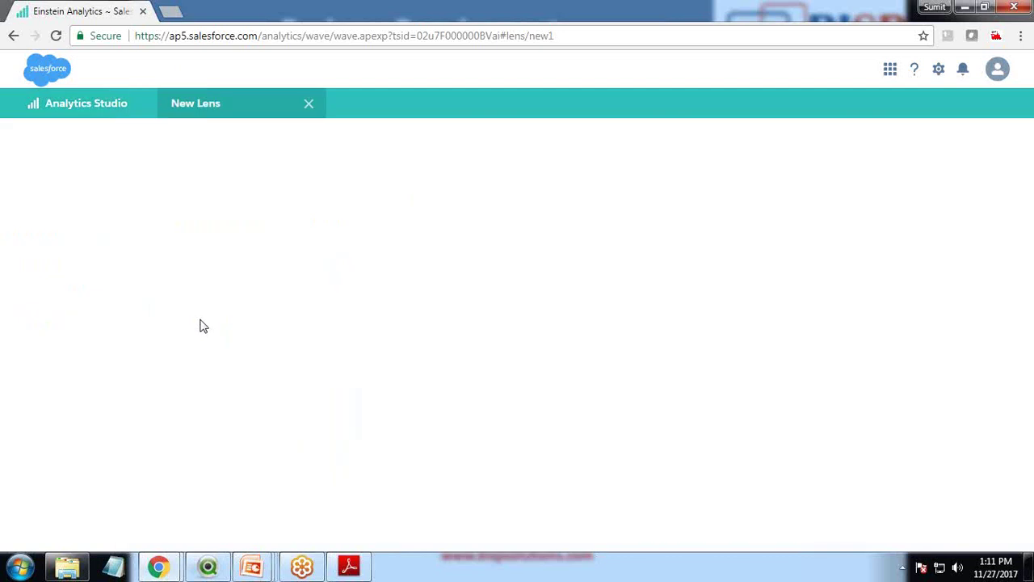
{"action": "mouse_move", "coordinate": [815, 267]}
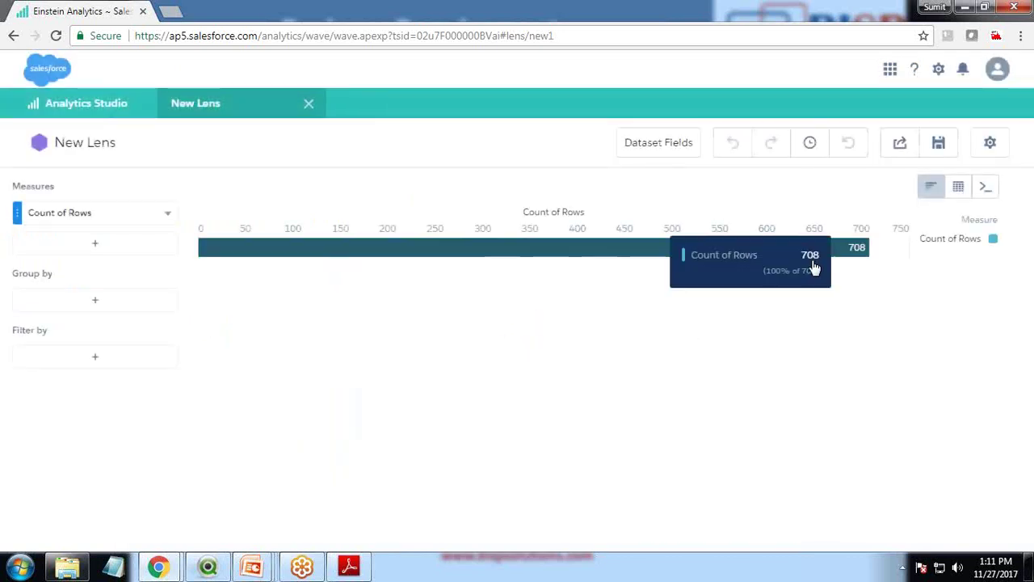
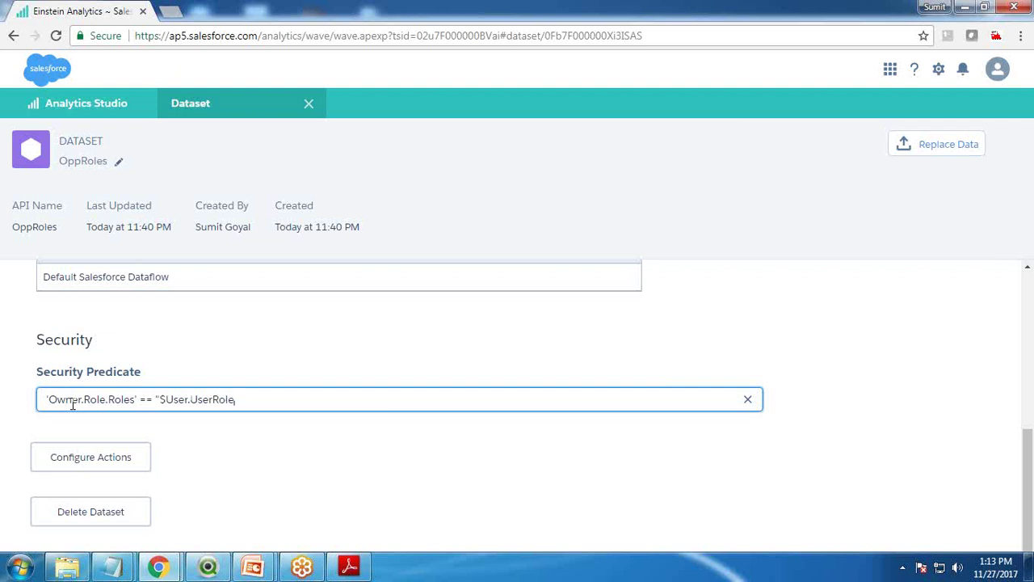
Step: Try to save a security predicate on the OppRoles dataset combining the owner role condition with an OwnerId condition
{"action": "type", "text": "\" || 'OwnerId"}
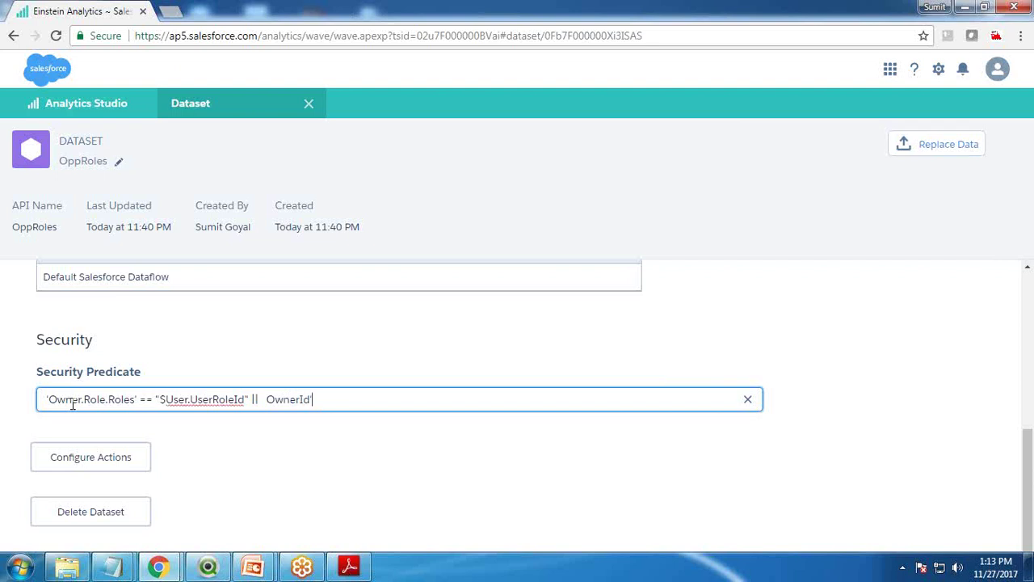
{"action": "key", "text": "Return"}
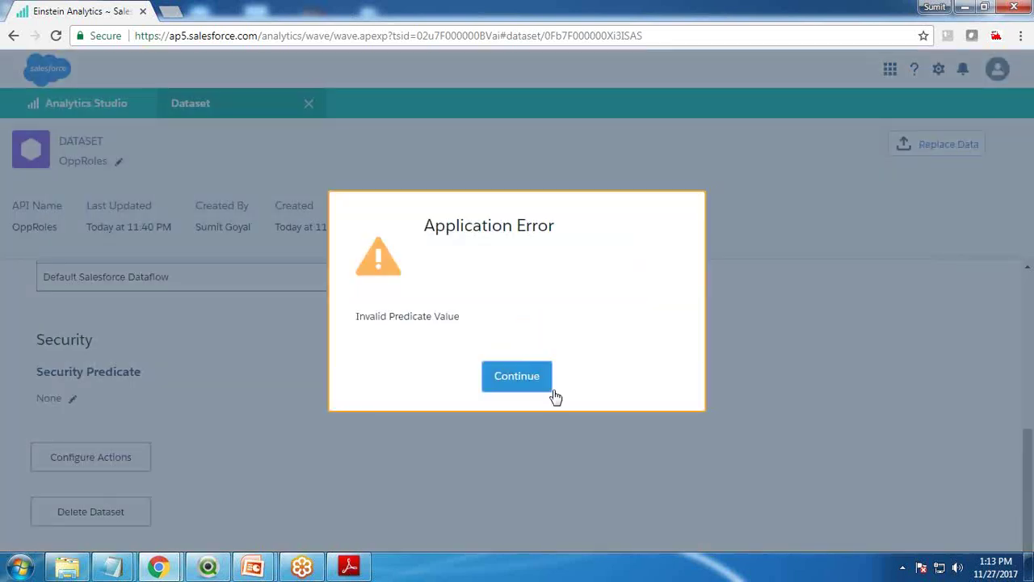
{"action": "left_click", "coordinate": [554, 391]}
Step: Set the OppRoles dataset's security predicate to 'Owner.Role.Roles' == "$User.UserRoleId" || 'OwnerId' == "$User.Id"
{"action": "left_click", "coordinate": [73, 398]}
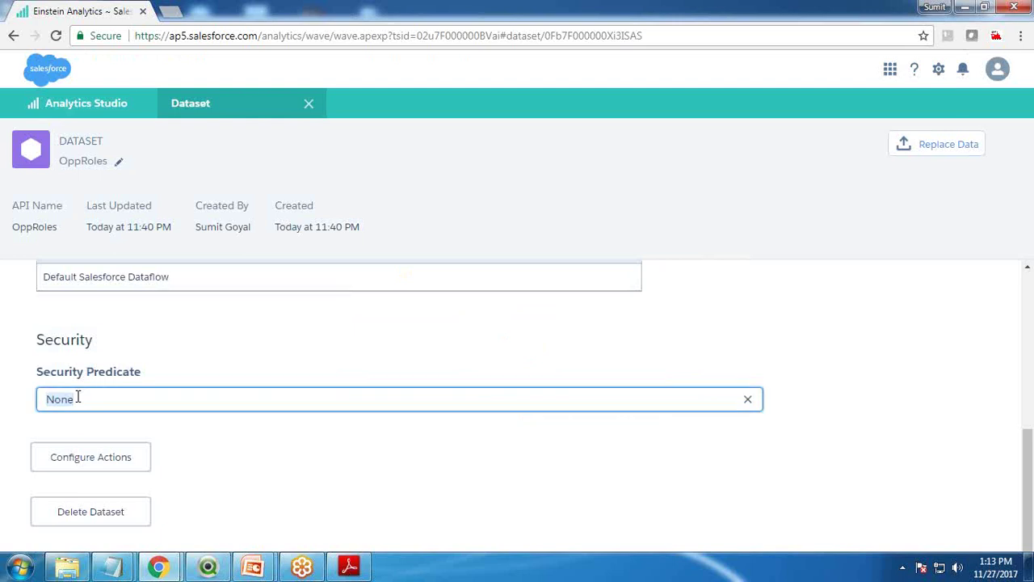
{"action": "left_click_drag", "start_coordinate": [96, 404], "coordinate": [46, 399]}
{"action": "left_click", "coordinate": [902, 182]}
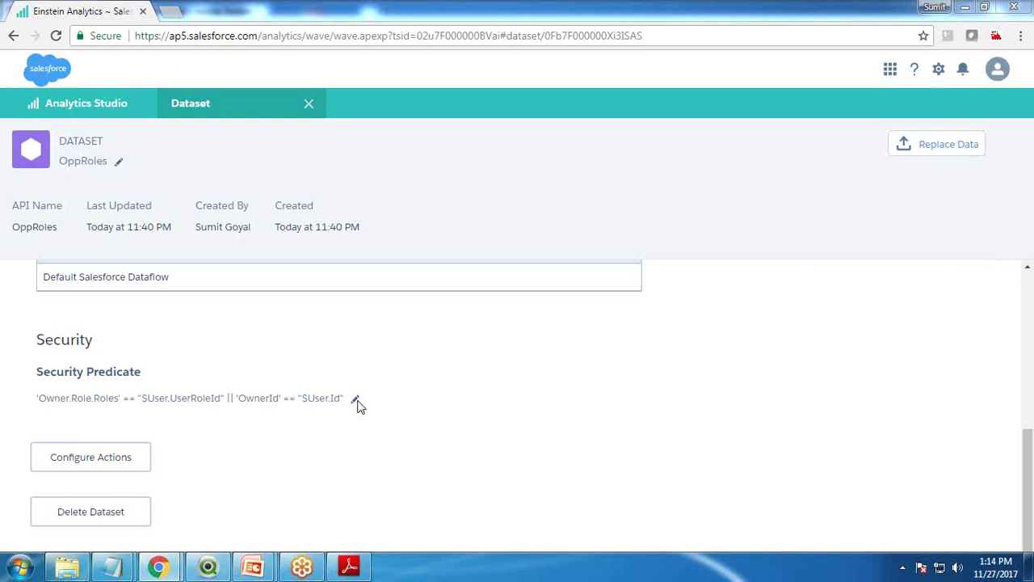
Step: Close the dataset details, reload Analytics Studio, and explore OppRoles to check its row count under the security predicate
{"action": "left_click", "coordinate": [308, 104]}
{"action": "left_click", "coordinate": [55, 37]}
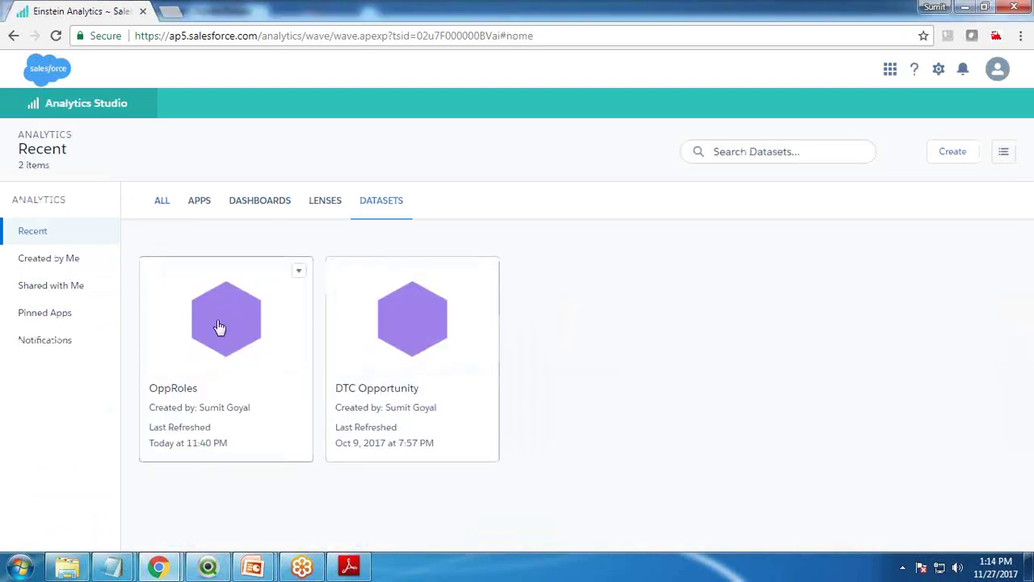
{"action": "left_click", "coordinate": [219, 328]}
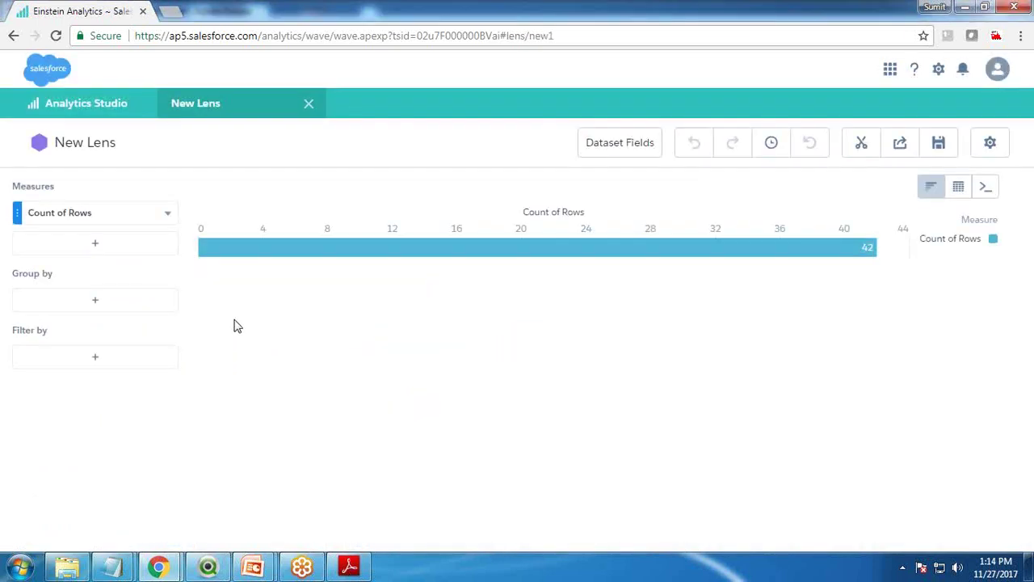
Step: Group the OppRoles row count by Owner.Name to see which owners' opportunities are visible
{"action": "mouse_move", "coordinate": [853, 253]}
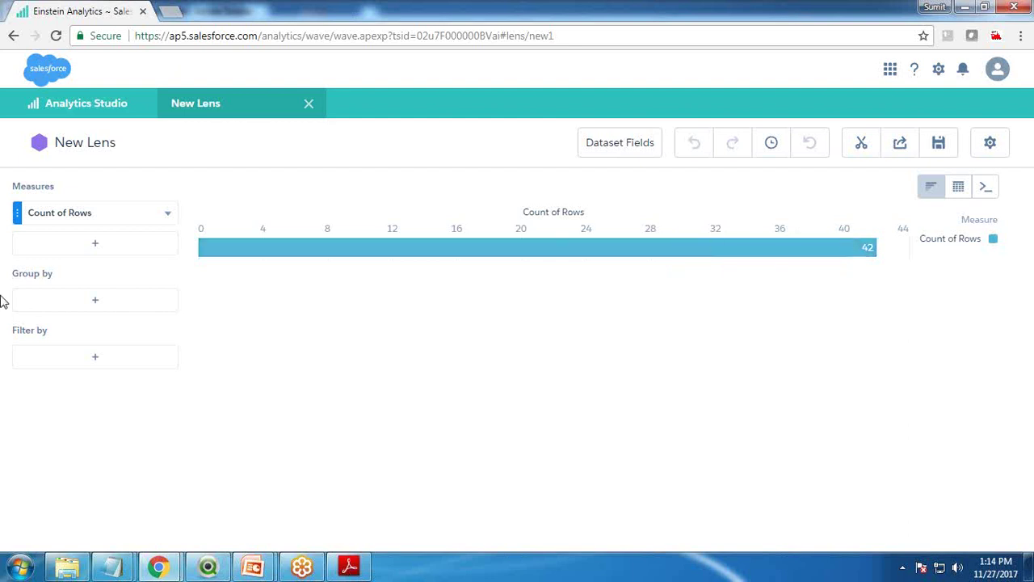
{"action": "left_click", "coordinate": [95, 301]}
{"action": "left_click", "coordinate": [240, 434]}
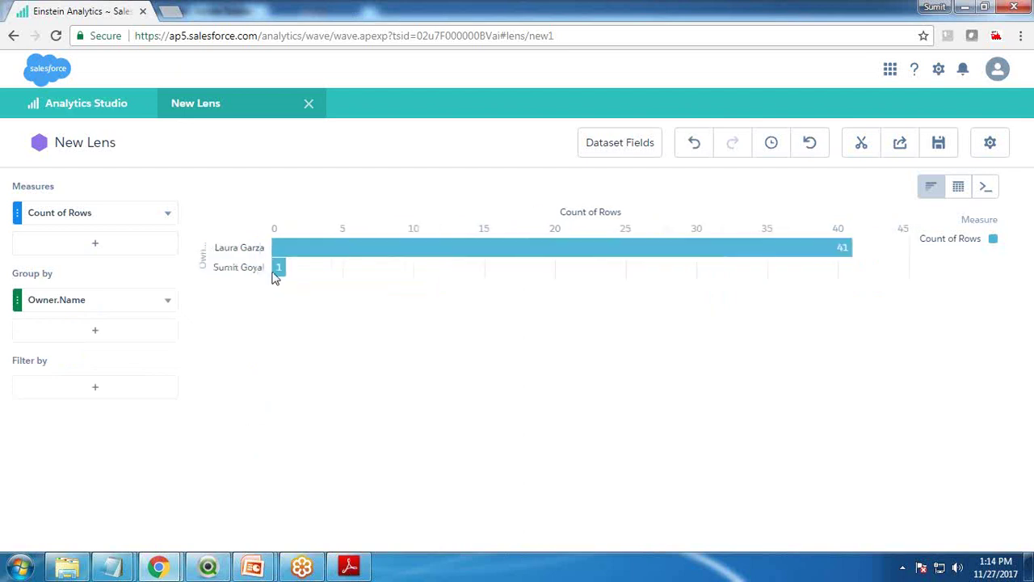
{"action": "mouse_move", "coordinate": [278, 275]}
Step: Leave Analytics Studio for Salesforce setup and open the "Training on Dot Net" opportunity record
{"action": "left_click", "coordinate": [938, 69]}
{"action": "left_click", "coordinate": [910, 105]}
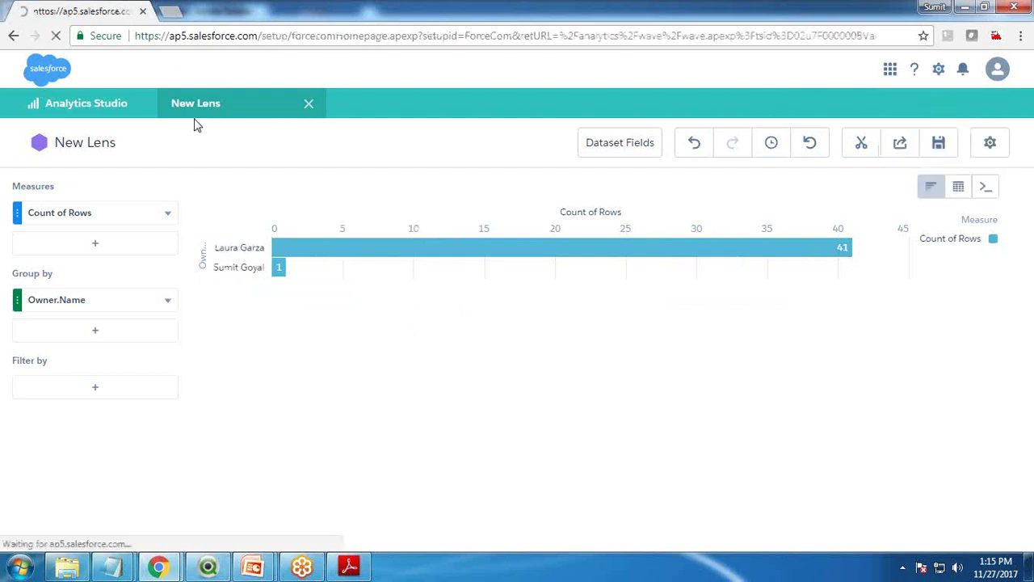
{"action": "left_click", "coordinate": [309, 130]}
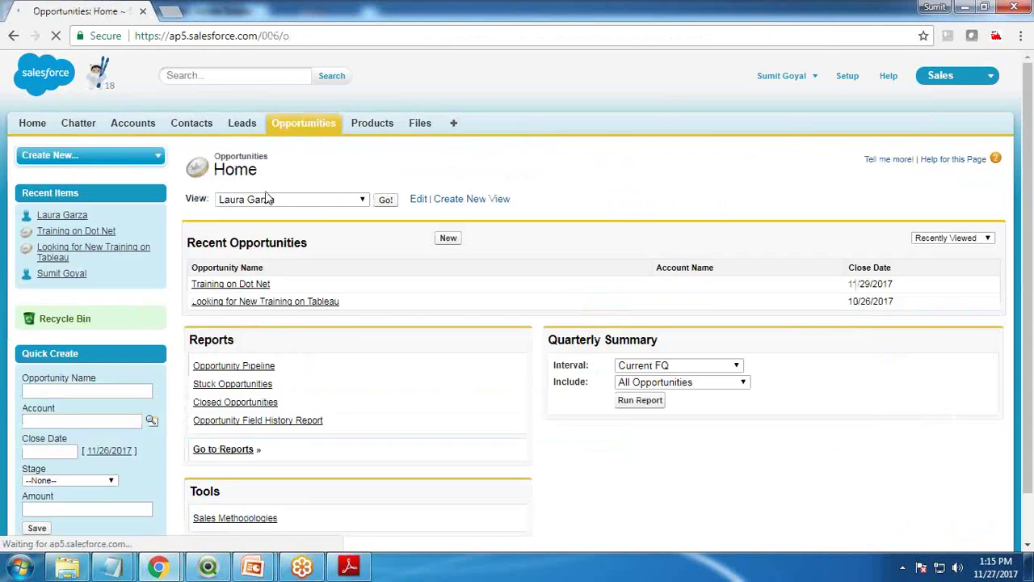
{"action": "left_click", "coordinate": [235, 285]}
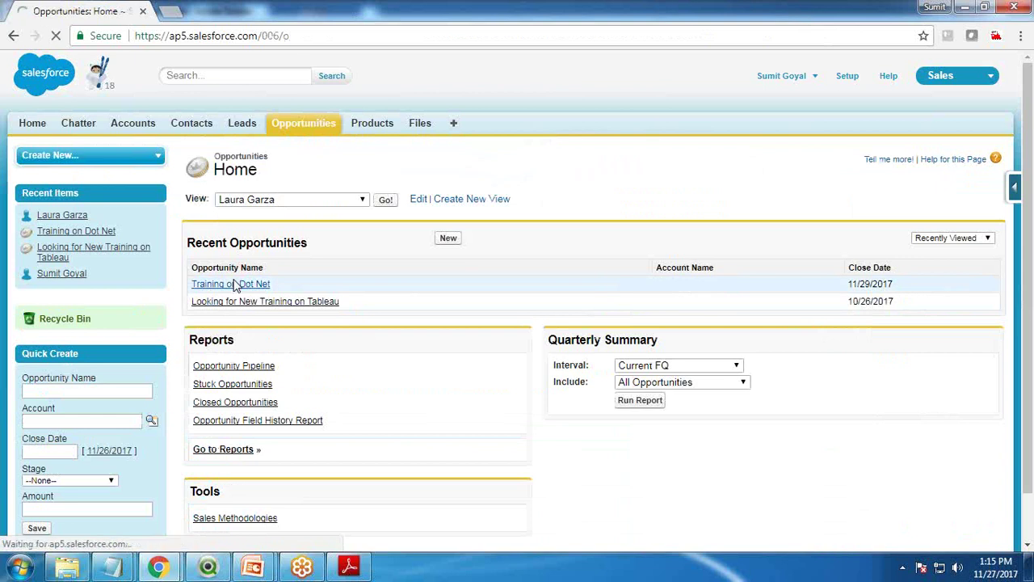
Step: Open the user detail of the opportunity's owner and log in as that Sales Rep user
{"action": "left_click", "coordinate": [388, 455]}
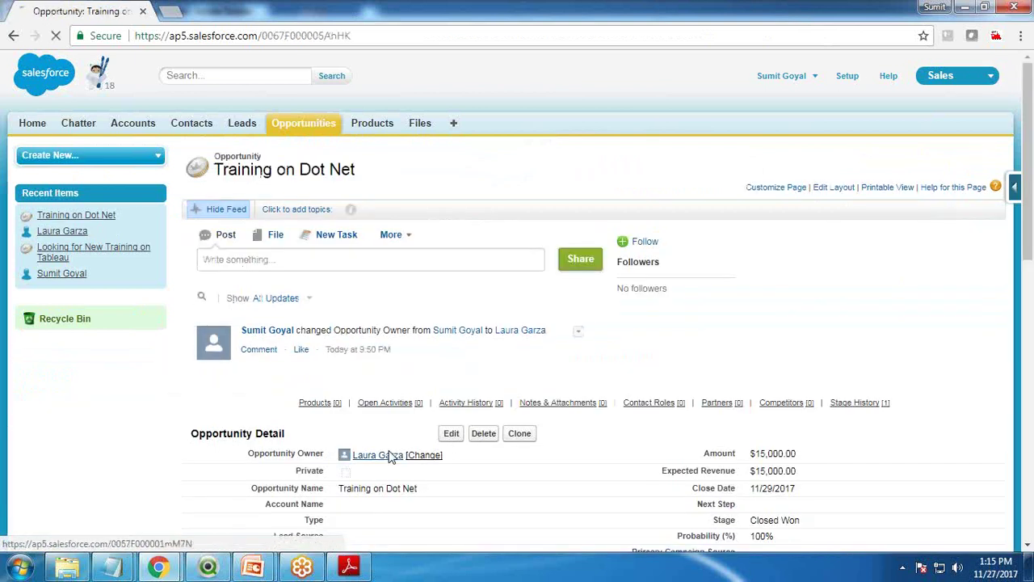
{"action": "left_click", "coordinate": [736, 160]}
{"action": "left_click", "coordinate": [685, 194]}
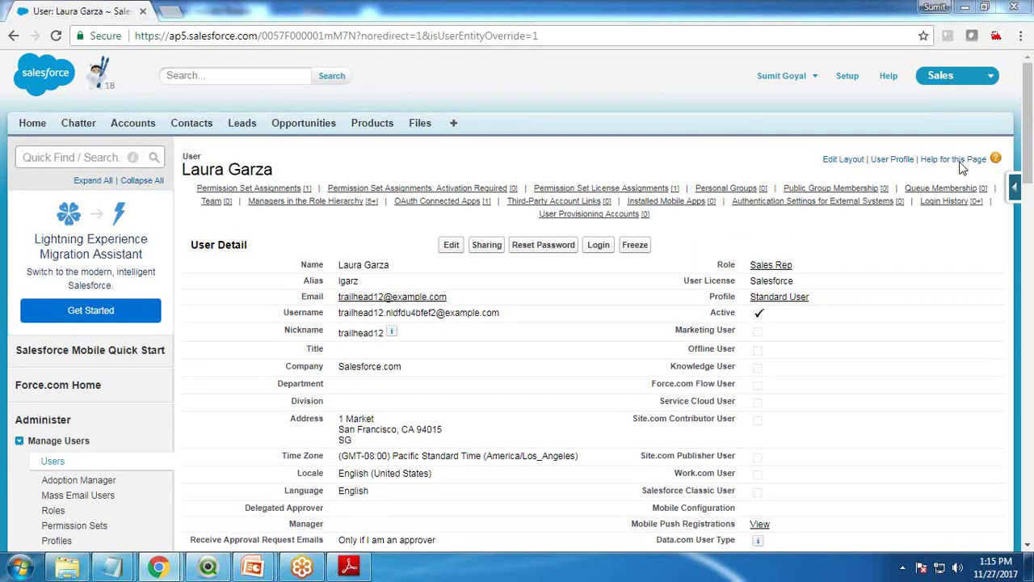
{"action": "left_click", "coordinate": [598, 244]}
Step: Open Analytics Studio as the Sales Rep user and explore the OppRoles row count grouped by Owner.Name
{"action": "left_click", "coordinate": [986, 83]}
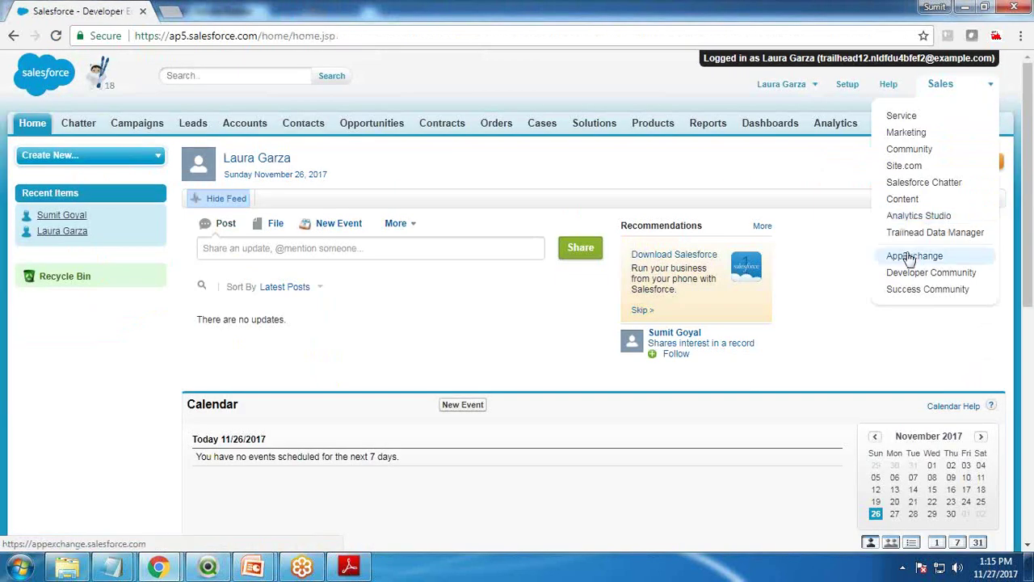
{"action": "left_click", "coordinate": [918, 216]}
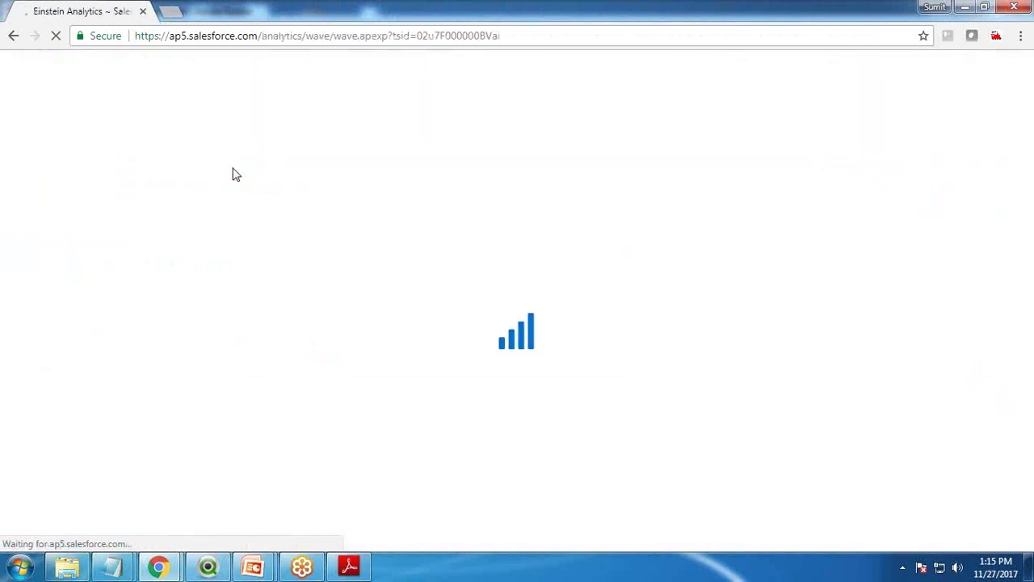
{"action": "left_click", "coordinate": [376, 201]}
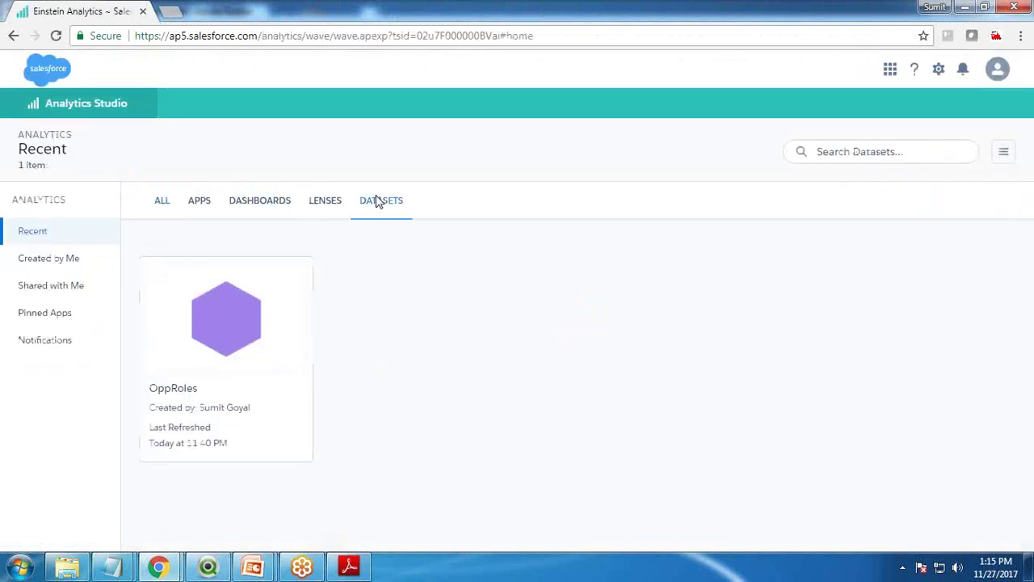
{"action": "left_click", "coordinate": [190, 334]}
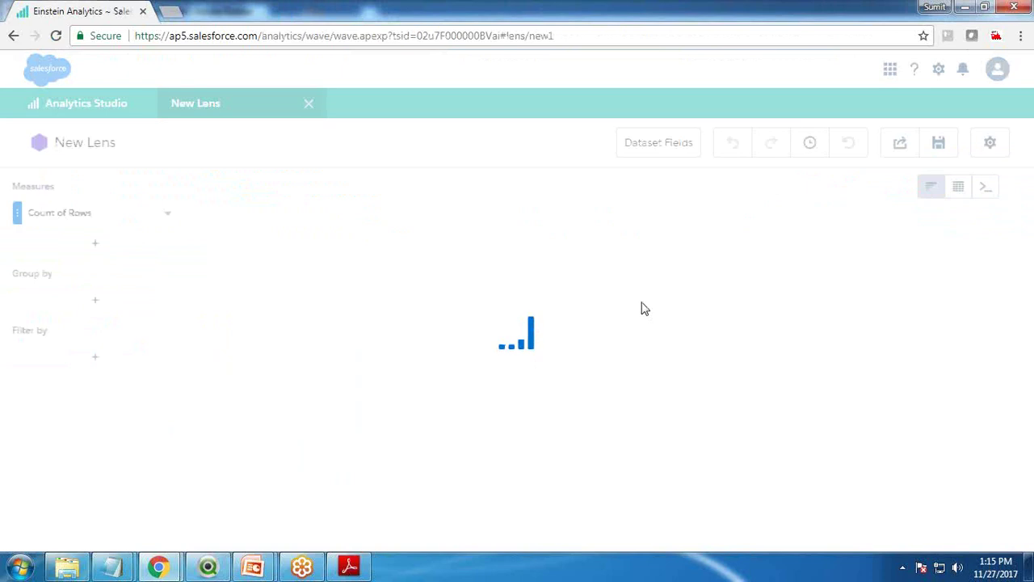
{"action": "left_click", "coordinate": [84, 302]}
{"action": "left_click", "coordinate": [255, 428]}
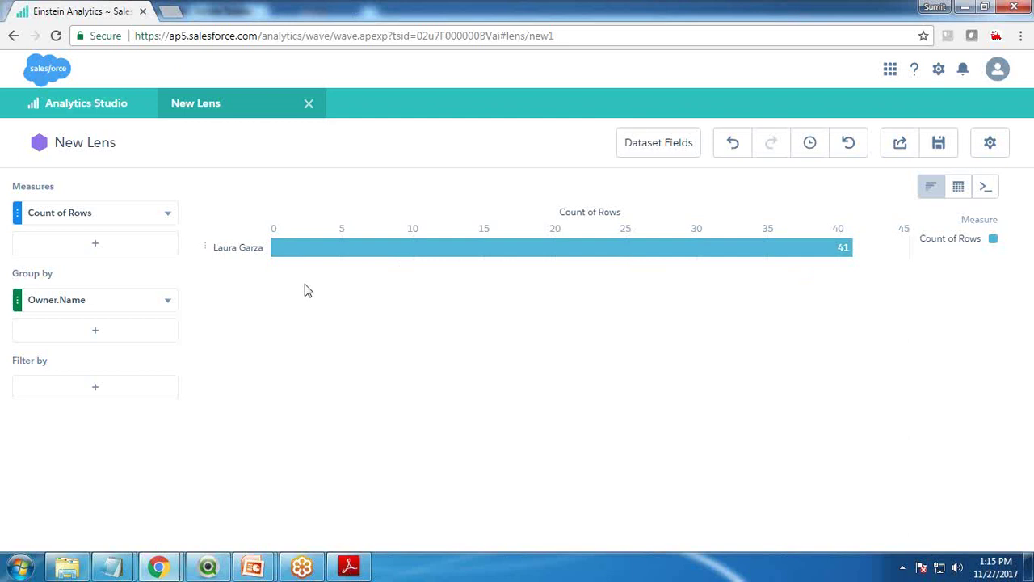
Step: Return from Analytics Studio to Salesforce setup and log out of the Sales Rep session
{"action": "left_click", "coordinate": [938, 71]}
{"action": "left_click", "coordinate": [899, 111]}
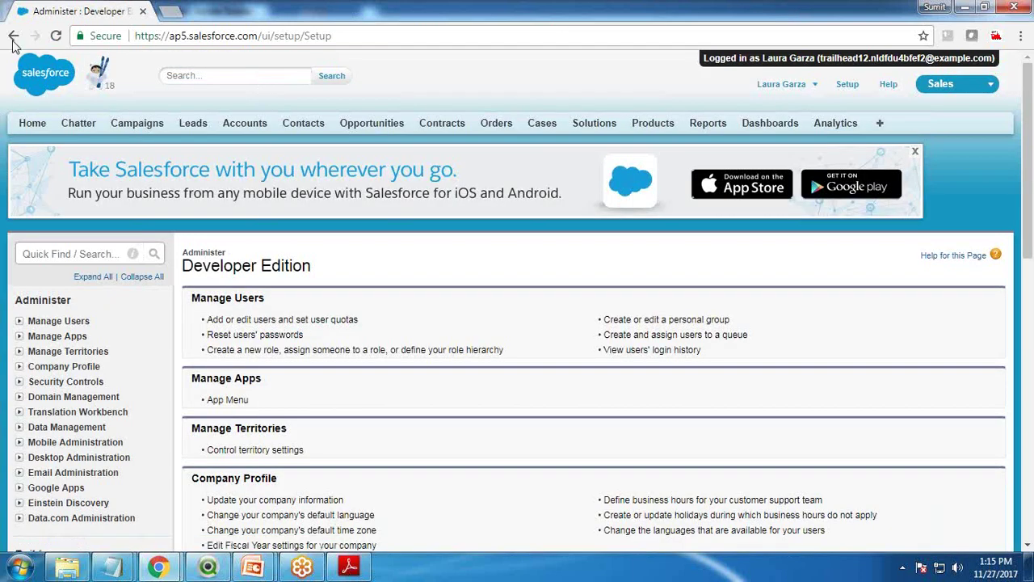
{"action": "left_click", "coordinate": [961, 85]}
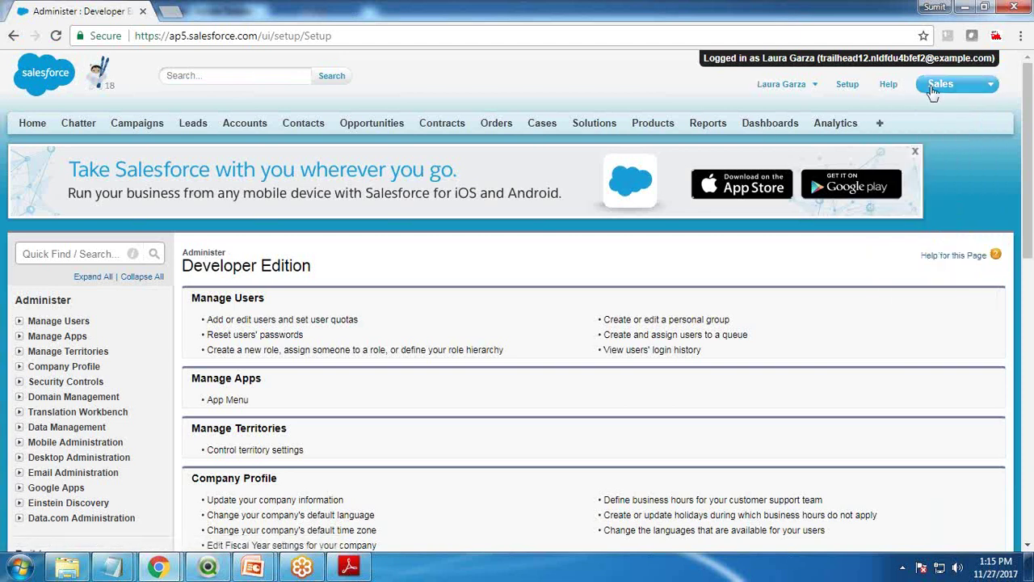
{"action": "left_click", "coordinate": [781, 84]}
{"action": "left_click", "coordinate": [693, 184]}
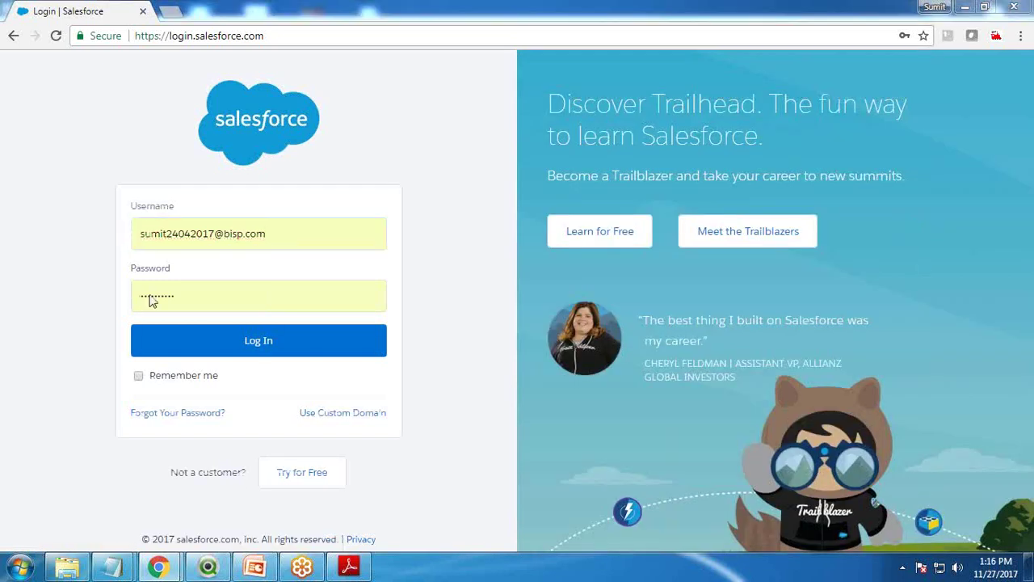
Step: Replace the prefilled login username with the administrator's username copied from the Login Acc notes file
{"action": "triple_click", "coordinate": [215, 232]}
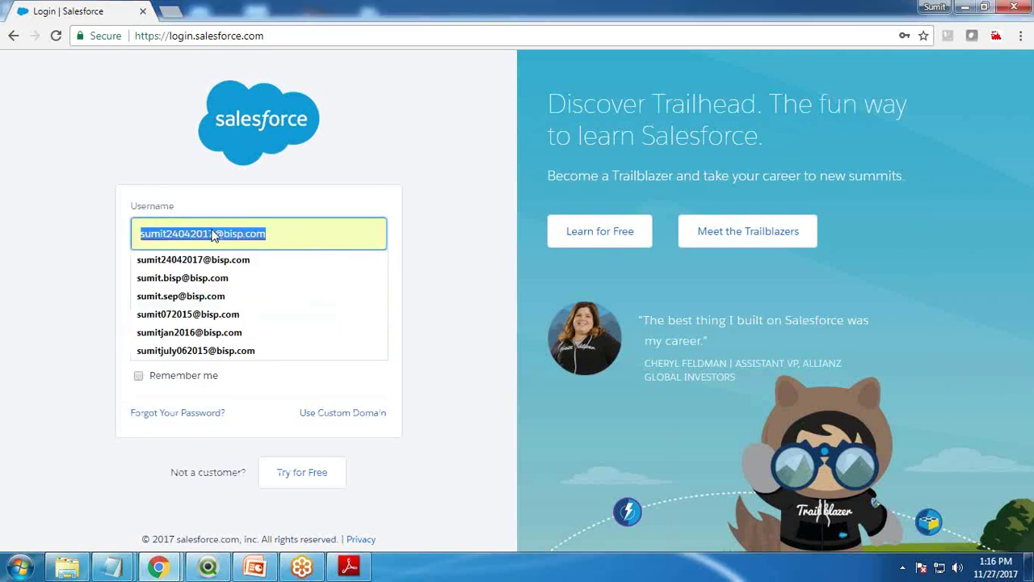
{"action": "key", "text": "ctrl+v"}
{"action": "key", "text": "ctrl+a"}
{"action": "key", "text": "BackSpace"}
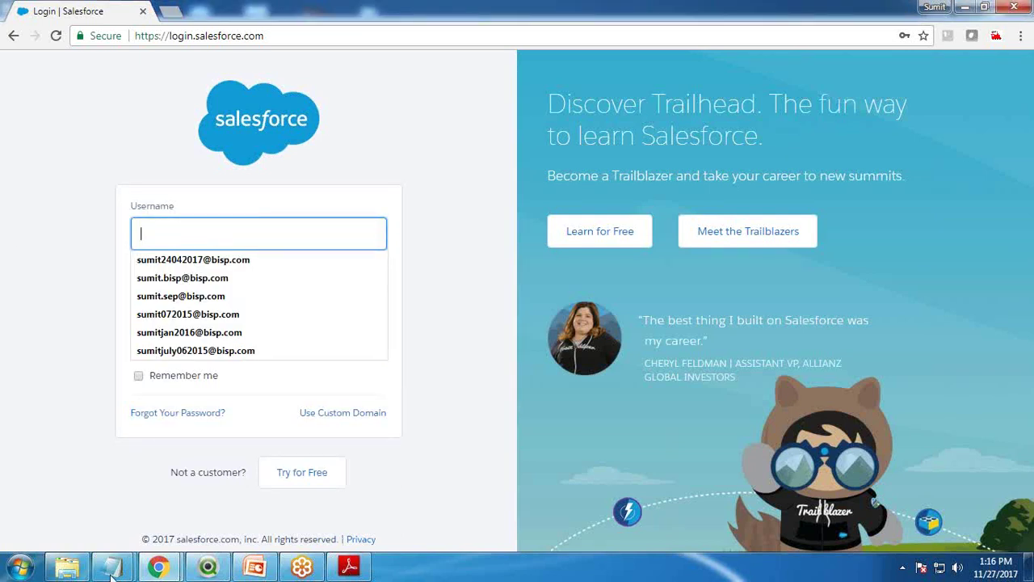
{"action": "mouse_move", "coordinate": [113, 573]}
{"action": "left_click", "coordinate": [148, 504]}
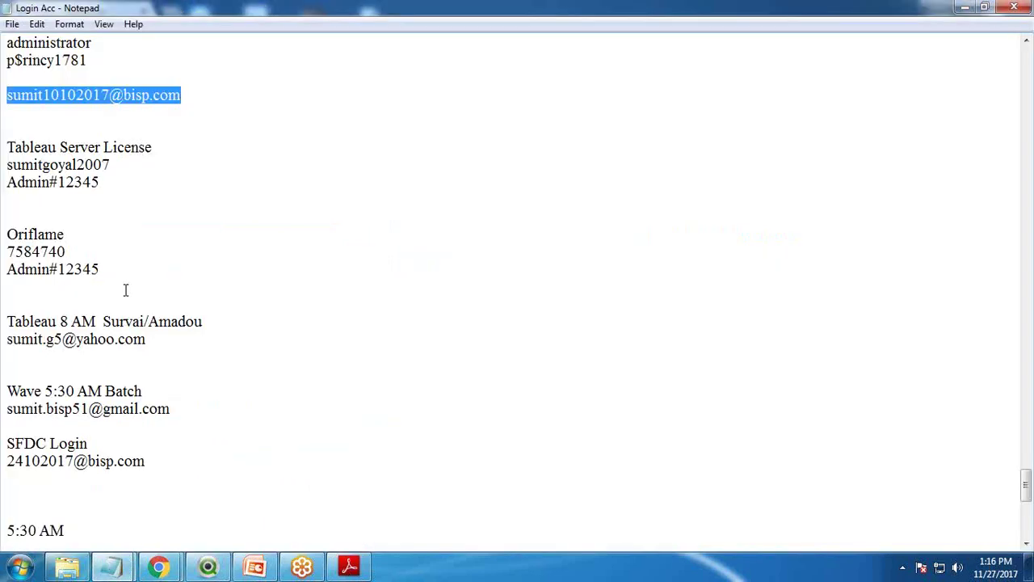
{"action": "key", "text": "alt+Tab"}
{"action": "key", "text": "ctrl+v"}
{"action": "key", "text": "Tab"}
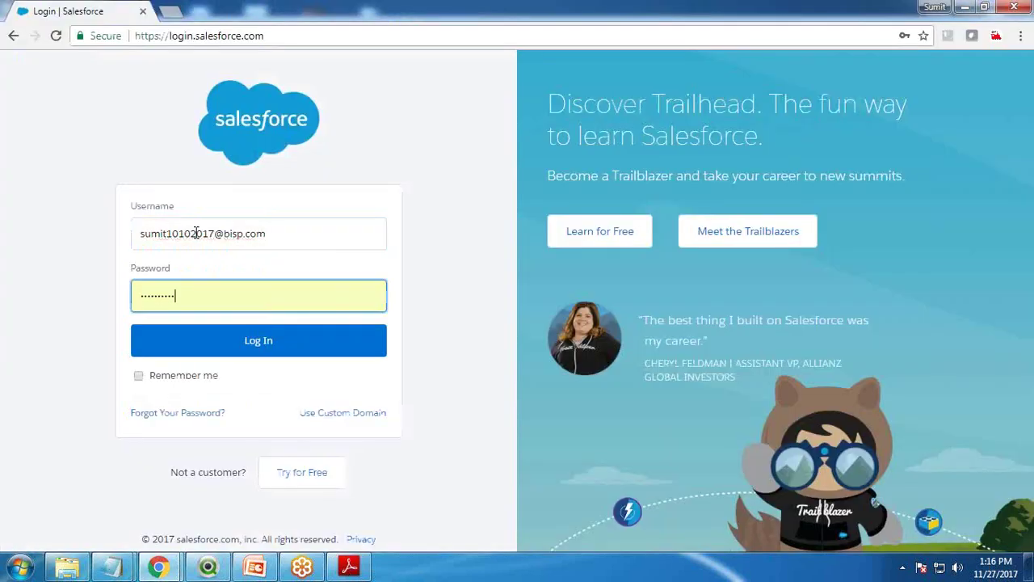
Step: Replace the prefilled password with the administrator's account password and log in to Salesforce
{"action": "key", "text": "ctrl+a"}
{"action": "key", "text": "BackSpace"}
{"action": "type", "text": "••"}
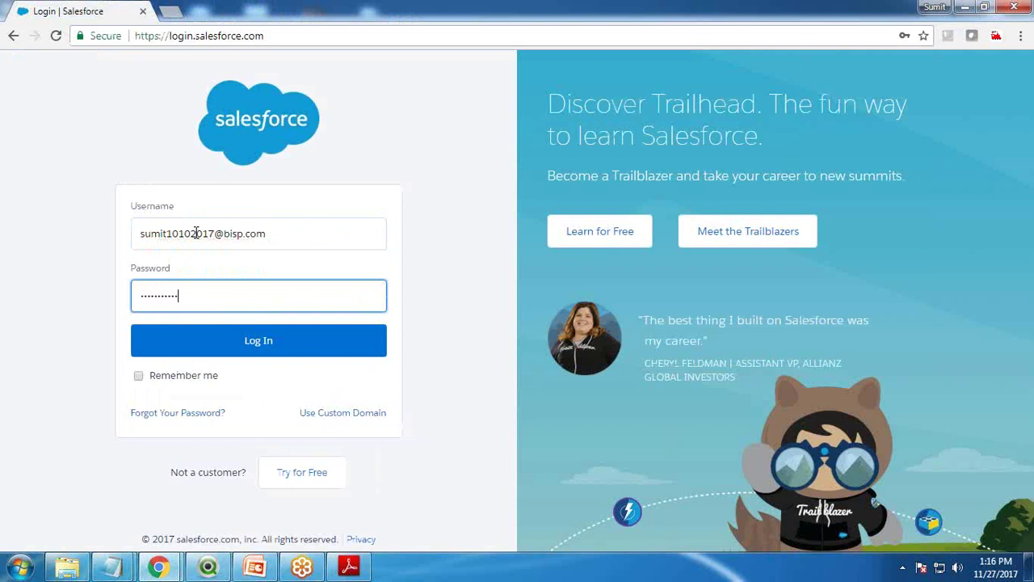
{"action": "type", "text": "••••••••"}
{"action": "key", "text": "Return"}
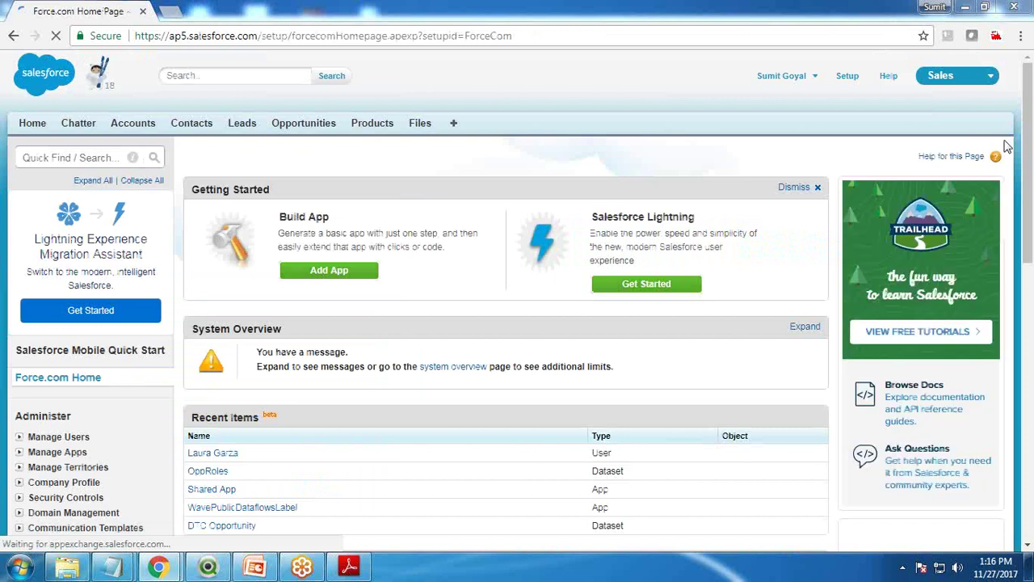
Step: Open Analytics Studio's Data Manager, switch the monitor to Dataflow View, and open the Default Salesforce Dataflow for editing
{"action": "left_click", "coordinate": [911, 226]}
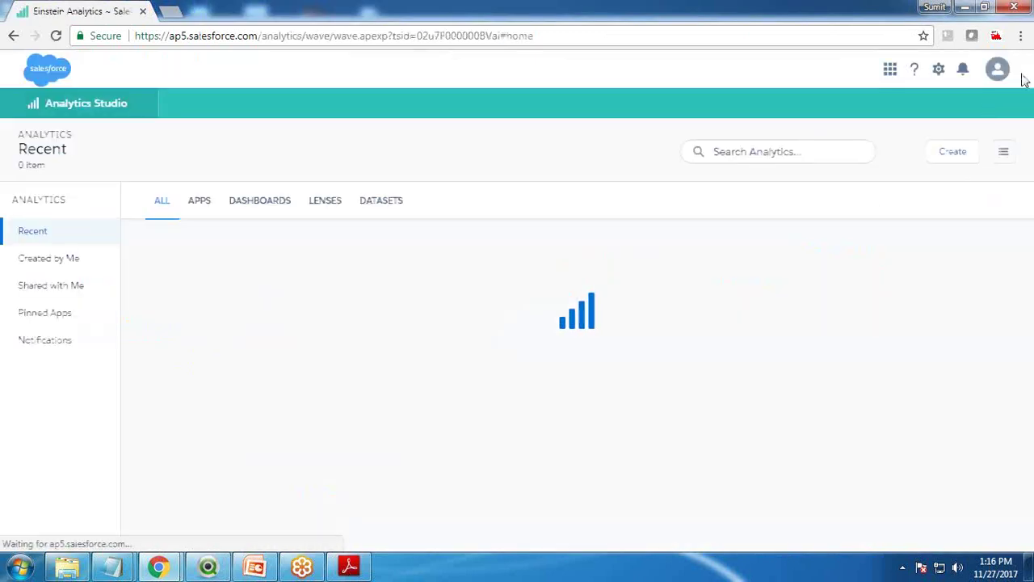
{"action": "left_click", "coordinate": [939, 69]}
{"action": "left_click", "coordinate": [921, 196]}
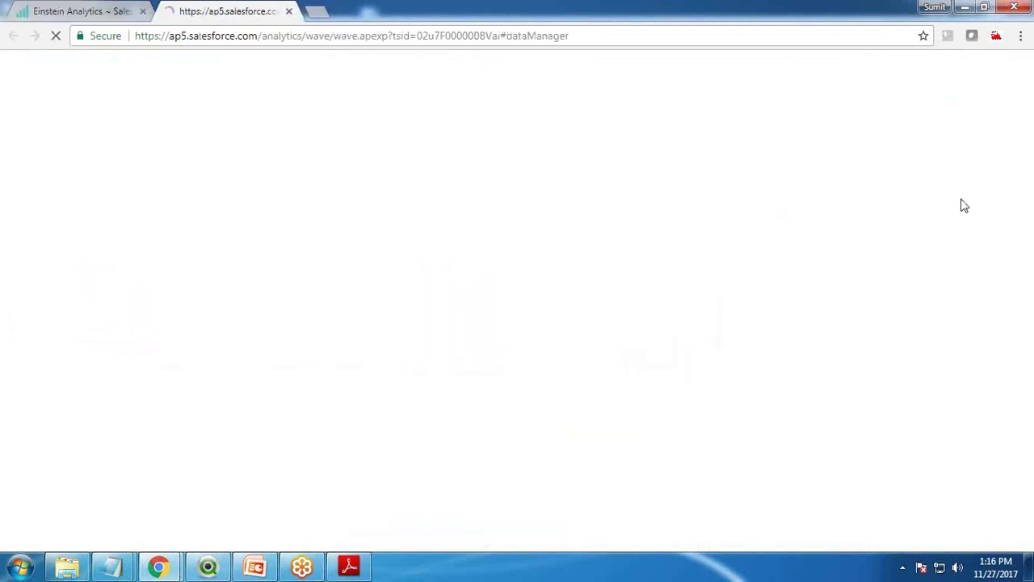
{"action": "left_click", "coordinate": [242, 213]}
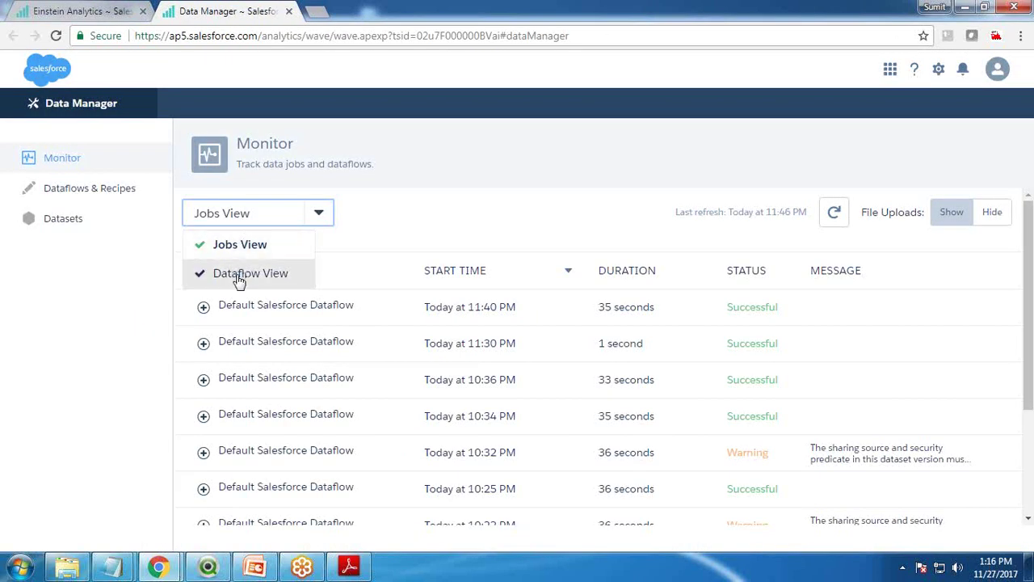
{"action": "left_click", "coordinate": [239, 281]}
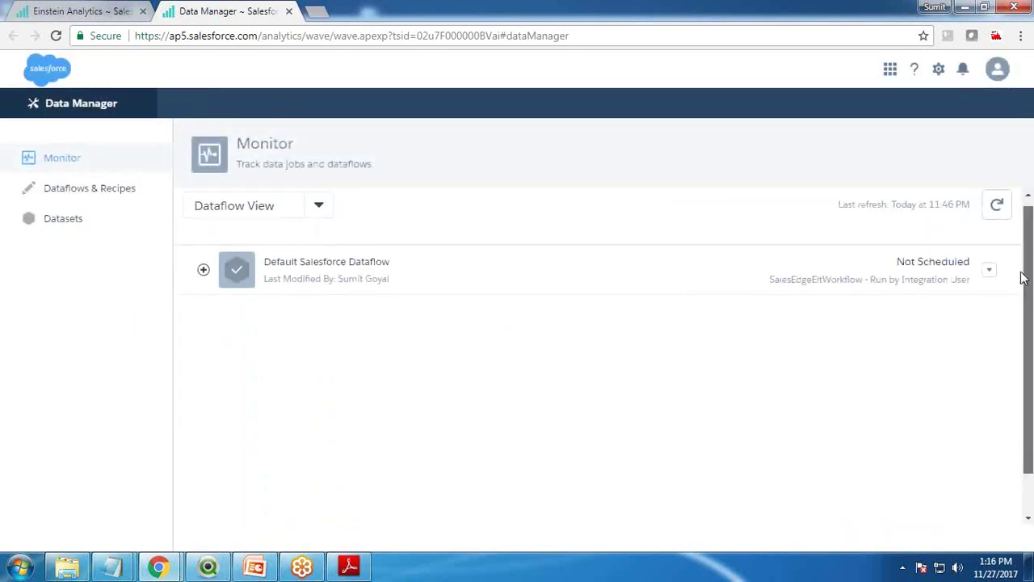
{"action": "scroll", "coordinate": [992, 248], "scroll_direction": "down", "scroll_amount": 1}
{"action": "left_click", "coordinate": [992, 248]}
{"action": "left_click", "coordinate": [947, 268]}
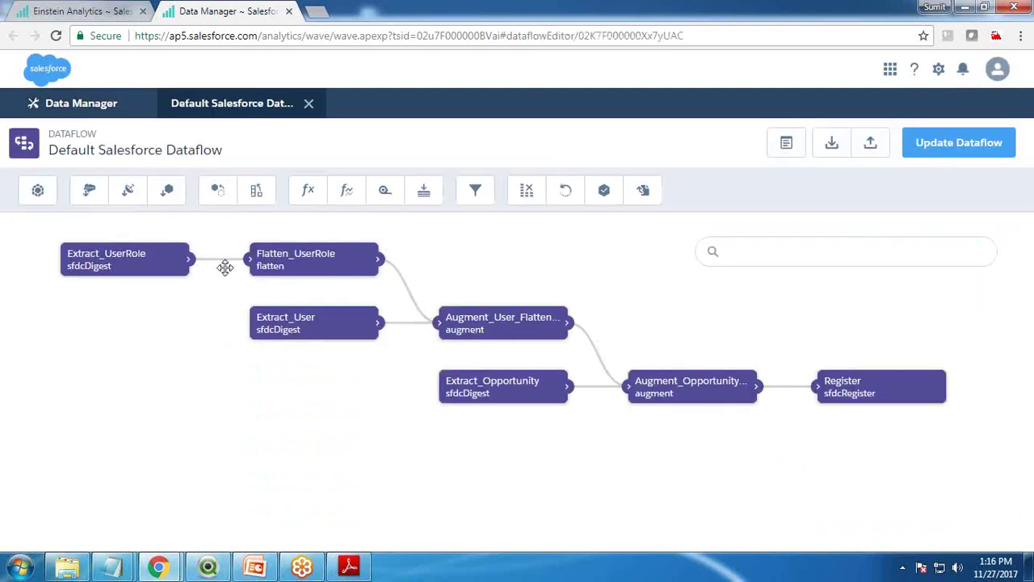
Step: Rearrange the dataflow so Extract_User and Extract_Opportunity line up below Extract_UserRole, and move the Augment_Opportunity node closer to them
{"action": "left_click_drag", "start_coordinate": [278, 331], "coordinate": [121, 342]}
{"action": "left_click_drag", "start_coordinate": [471, 396], "coordinate": [73, 406]}
{"action": "left_click_drag", "start_coordinate": [147, 332], "coordinate": [134, 331]}
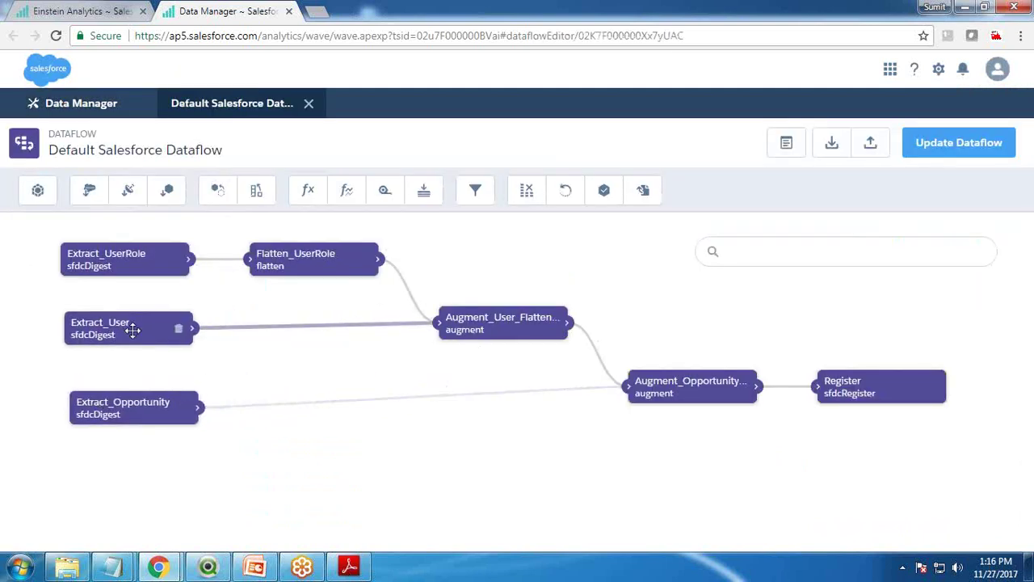
{"action": "left_click_drag", "start_coordinate": [688, 388], "coordinate": [556, 421]}
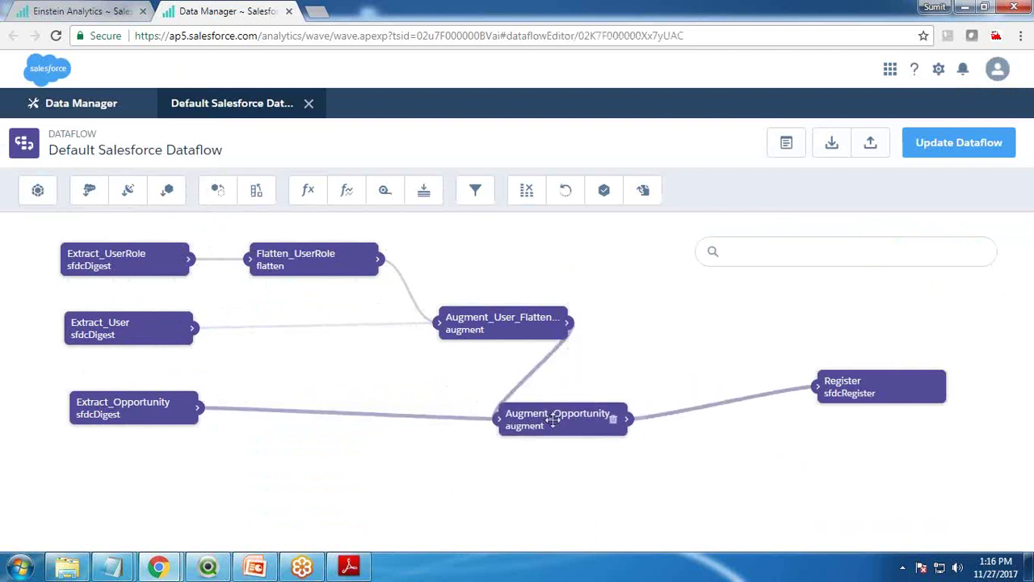
Step: Inspect the fields selected in Extract_UserRole and the output fields of Extract_User, leaving both nodes without changes
{"action": "left_click", "coordinate": [126, 257]}
{"action": "left_click", "coordinate": [425, 263]}
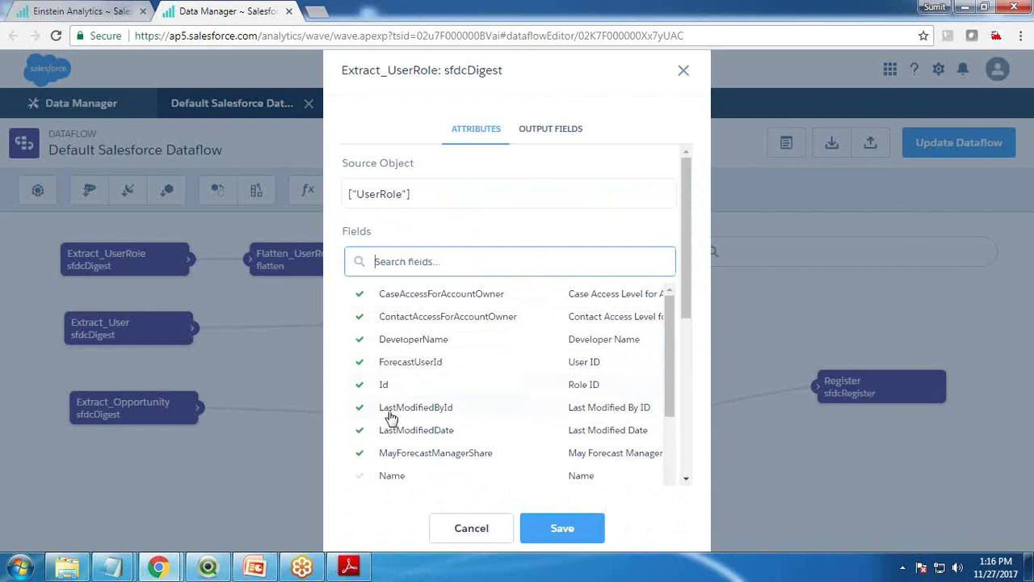
{"action": "scroll", "coordinate": [413, 420], "scroll_direction": "down", "scroll_amount": 2}
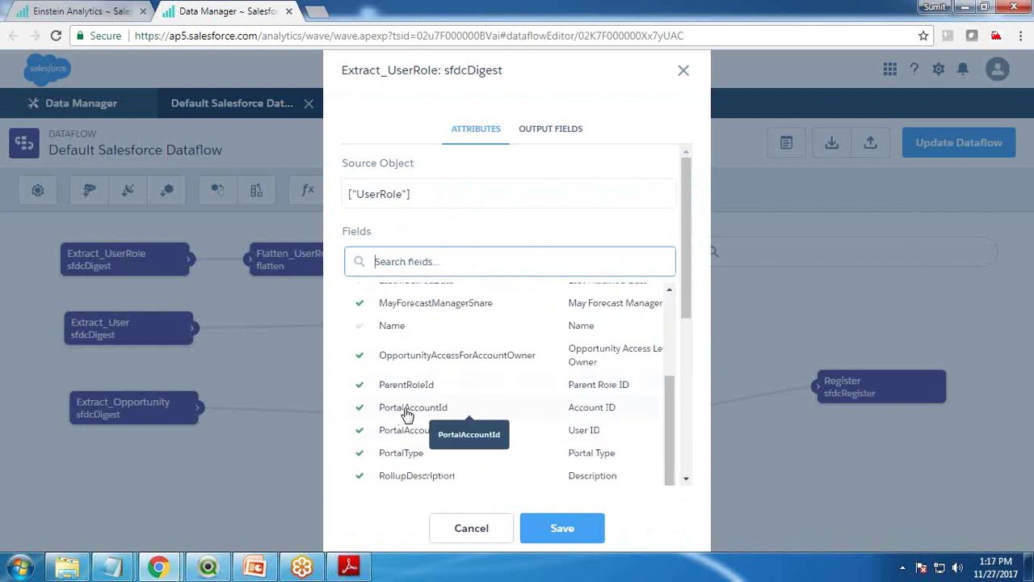
{"action": "left_click", "coordinate": [457, 529]}
{"action": "left_click", "coordinate": [119, 329]}
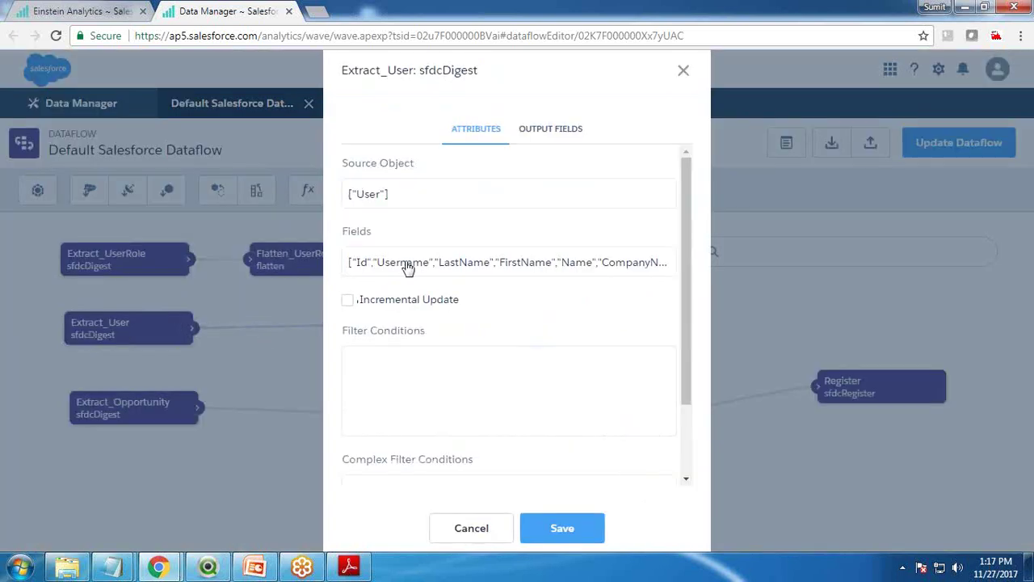
{"action": "left_click", "coordinate": [532, 131]}
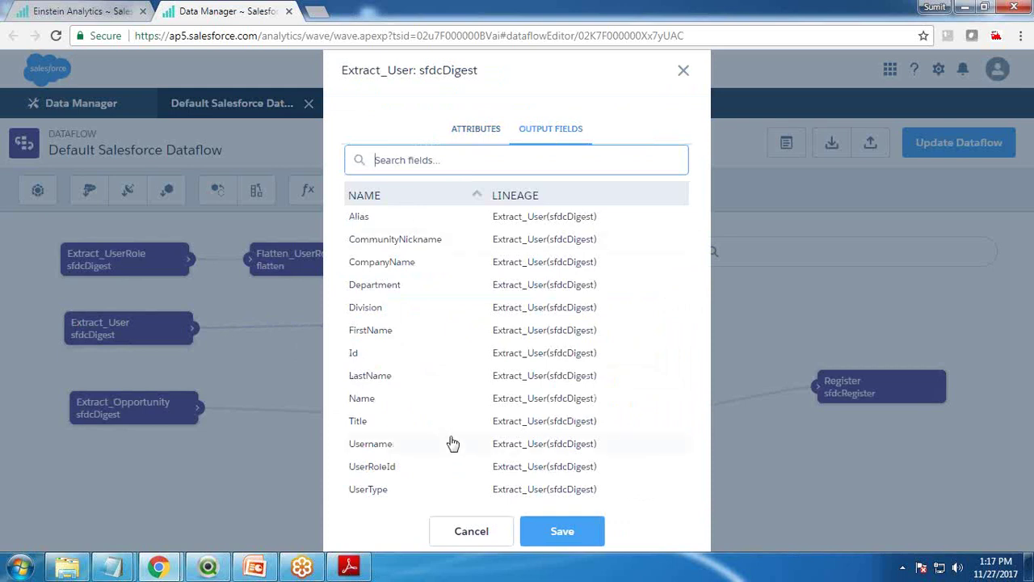
{"action": "left_click", "coordinate": [472, 533]}
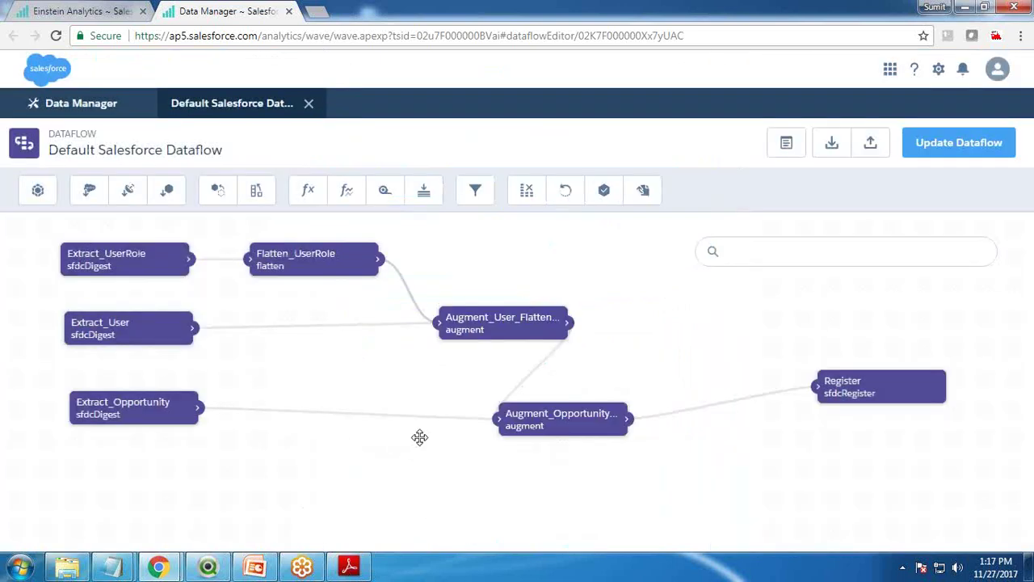
Step: Shift the Flatten_UserRole and Extract_User nodes slightly, and inspect the attributes of Flatten_UserRole without changing them
{"action": "left_click_drag", "start_coordinate": [278, 253], "coordinate": [282, 264]}
{"action": "left_click_drag", "start_coordinate": [145, 337], "coordinate": [141, 344]}
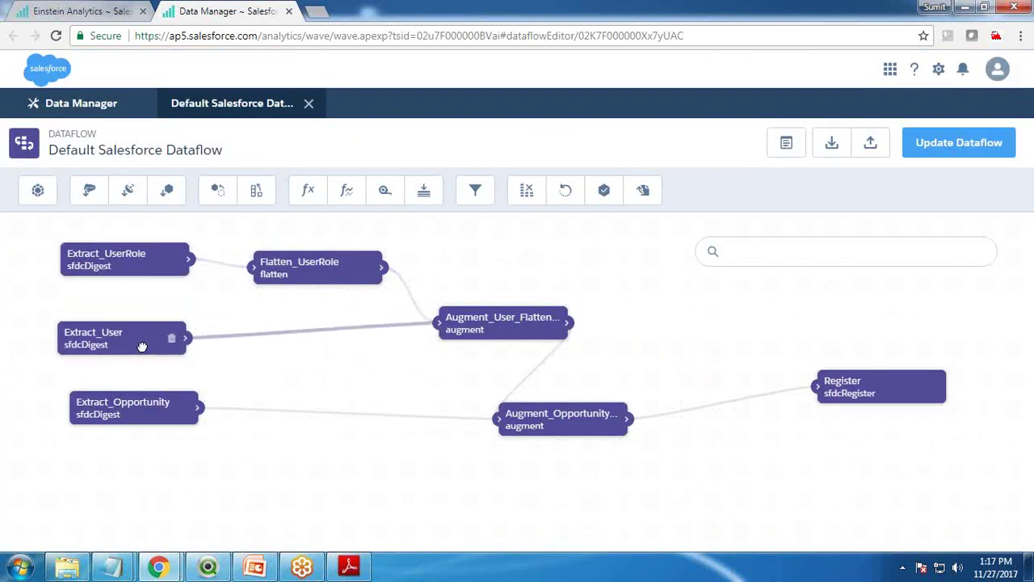
{"action": "left_click", "coordinate": [322, 275]}
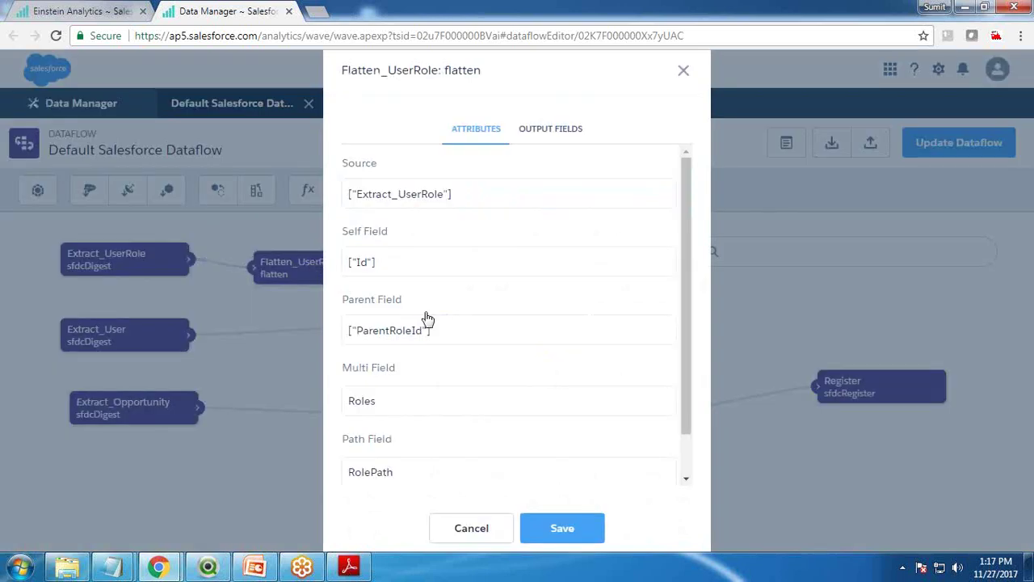
{"action": "left_click", "coordinate": [471, 527]}
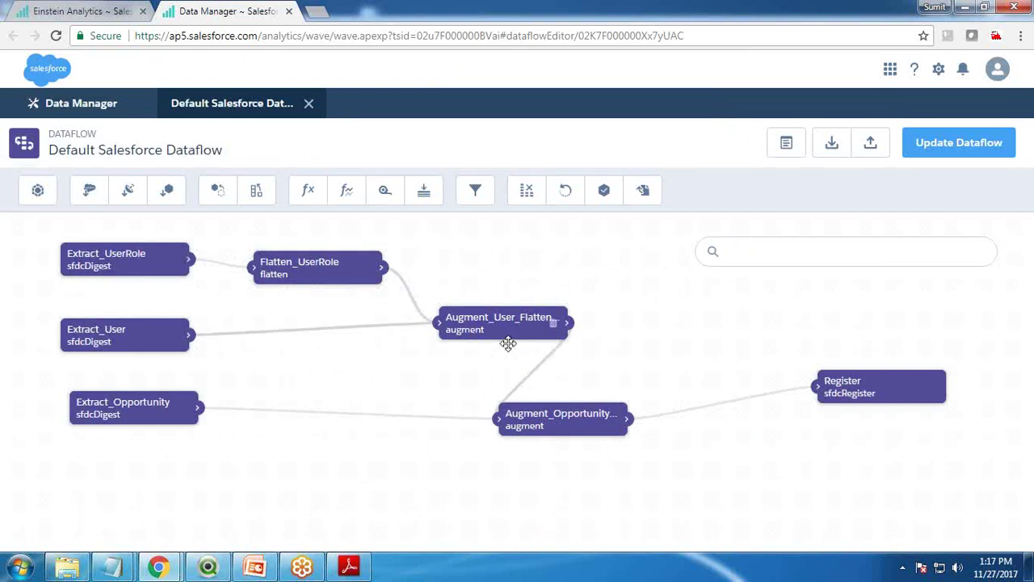
Step: Move the Augment_User_Flatten node closer to Extract_User and the Augment_Opportunity node closer to Register
{"action": "left_click_drag", "start_coordinate": [491, 329], "coordinate": [467, 337]}
{"action": "left_click_drag", "start_coordinate": [398, 336], "coordinate": [379, 339]}
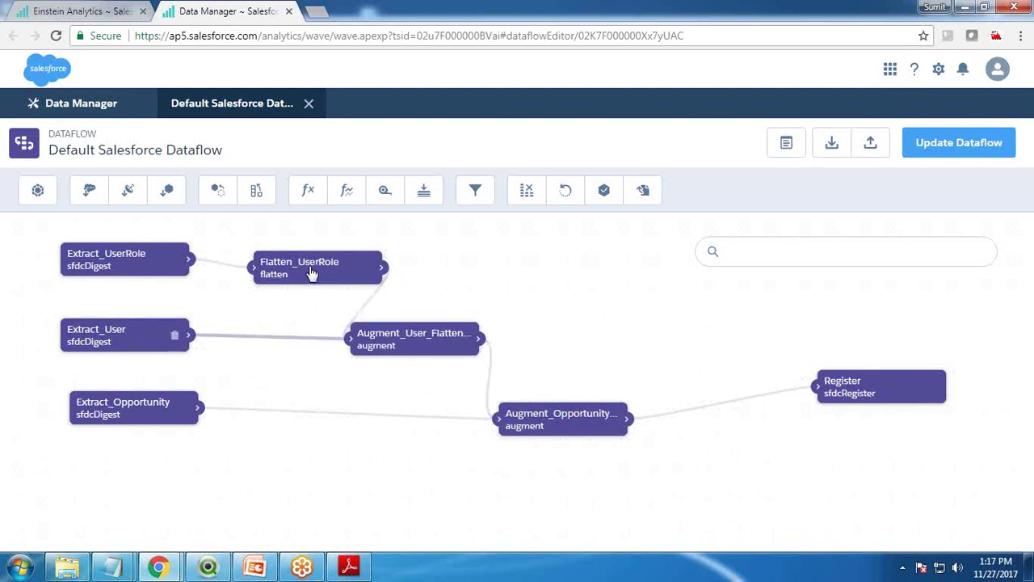
{"action": "left_click_drag", "start_coordinate": [542, 434], "coordinate": [618, 428]}
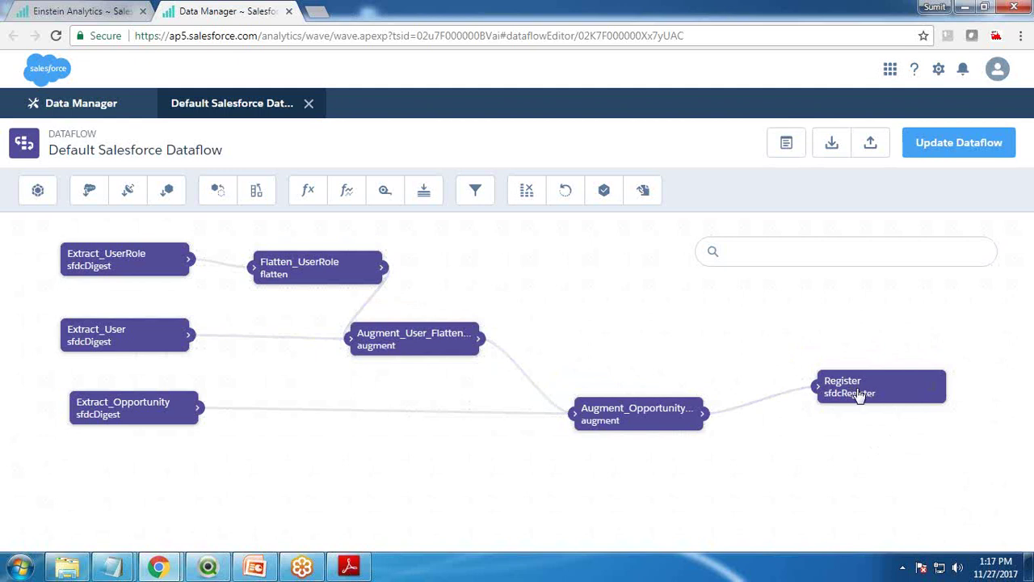
Step: Explore the OppRoles dataset from Analytics Studio in a new lens as a values table with all fields, including Name, as columns
{"action": "left_click", "coordinate": [86, 10]}
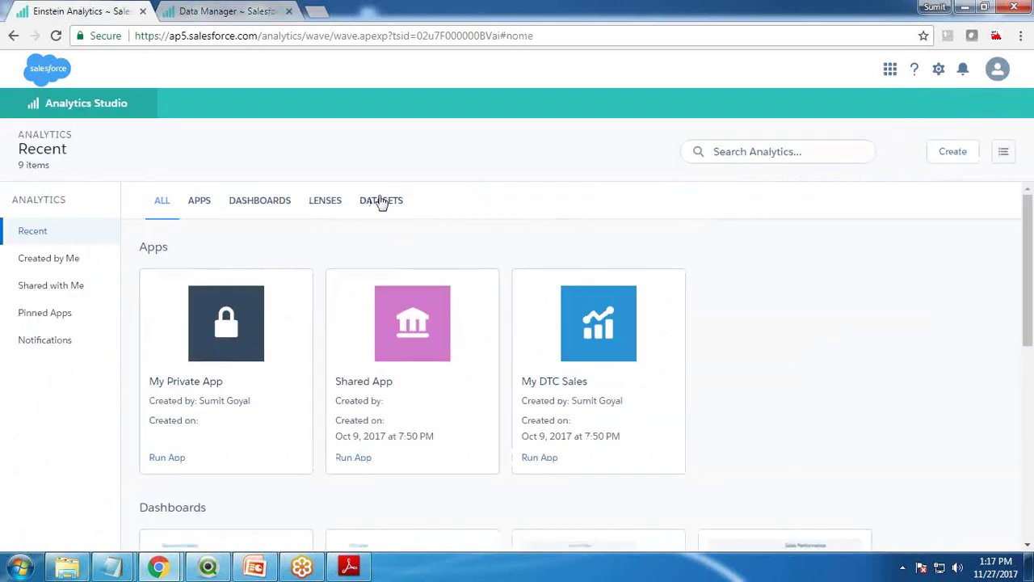
{"action": "left_click", "coordinate": [381, 201]}
{"action": "left_click", "coordinate": [217, 332]}
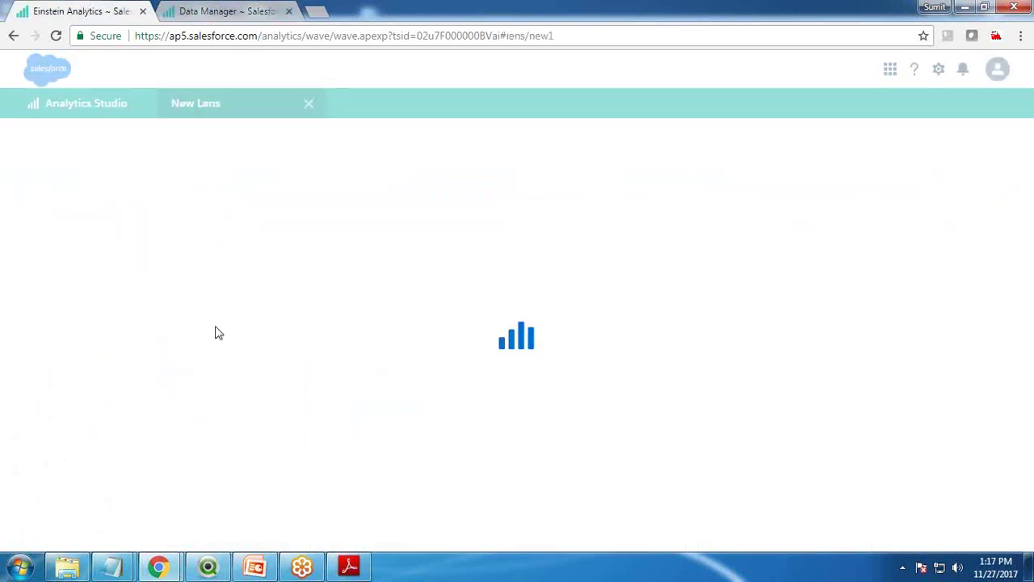
{"action": "mouse_move", "coordinate": [958, 194]}
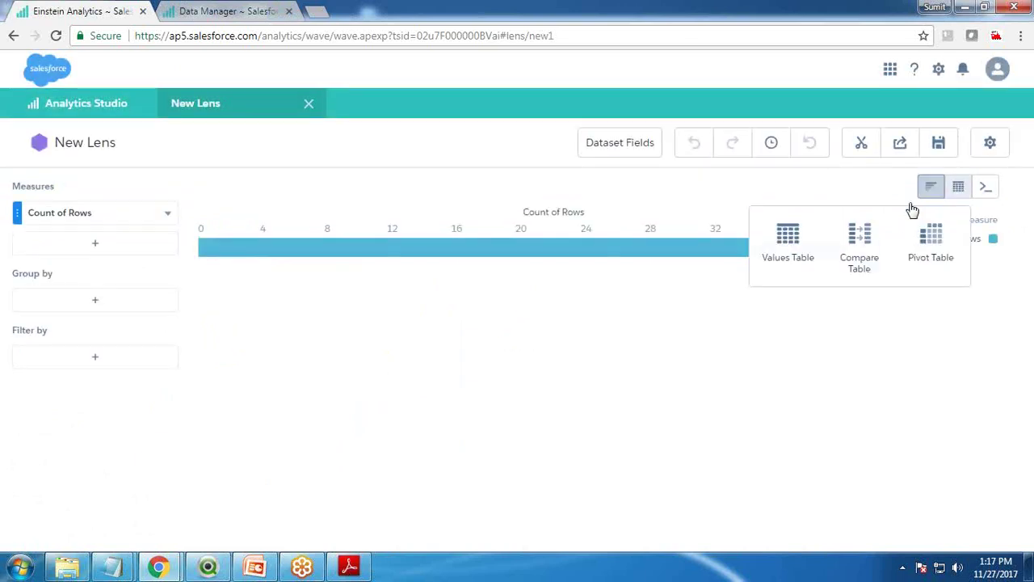
{"action": "left_click", "coordinate": [776, 250]}
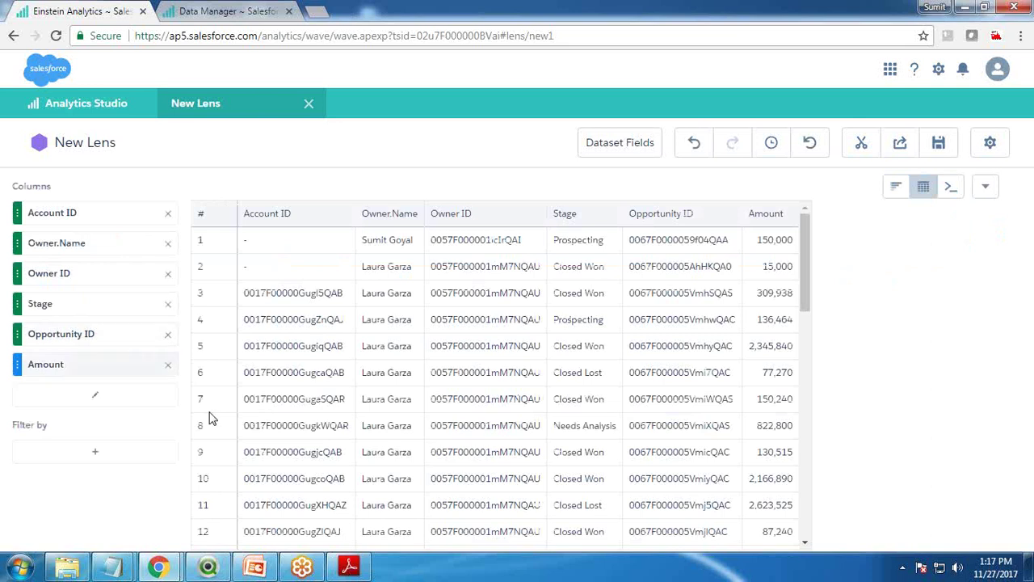
{"action": "left_click", "coordinate": [111, 396]}
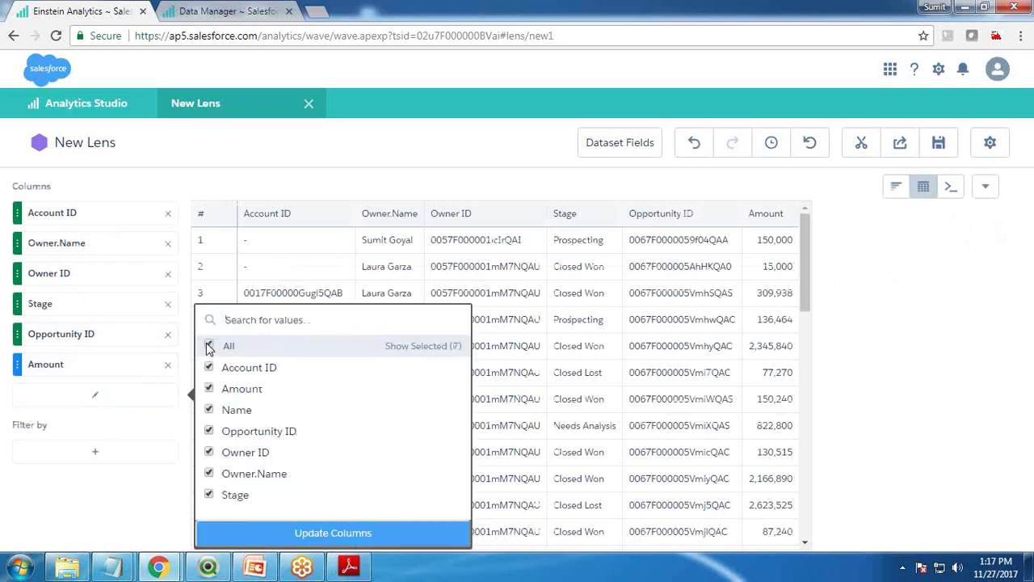
{"action": "left_click", "coordinate": [323, 533]}
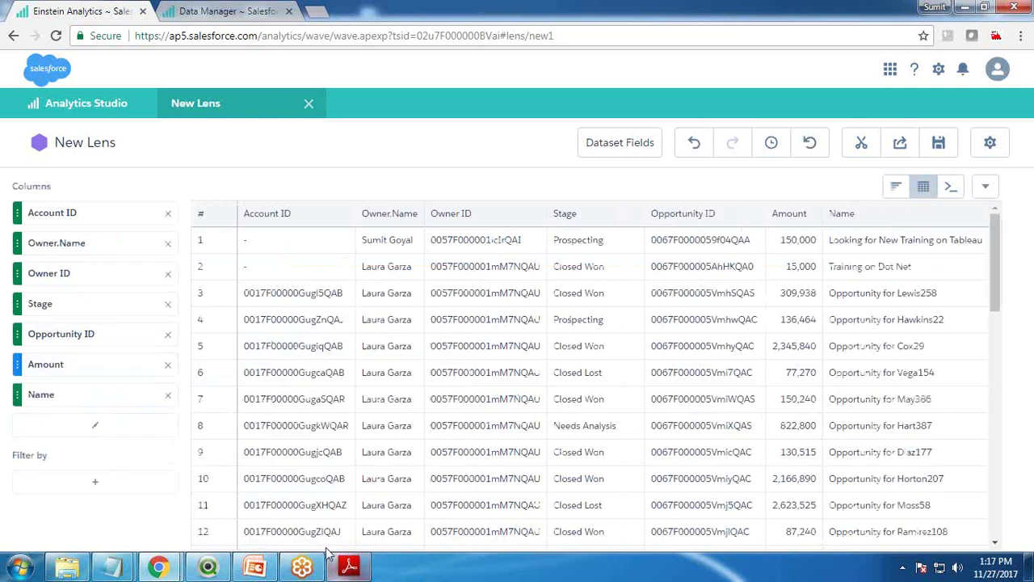
Step: Examine the lens's available columns and the Owner ID and Owner.Name values across the table rows
{"action": "scroll", "coordinate": [337, 526], "scroll_direction": "down", "scroll_amount": 3}
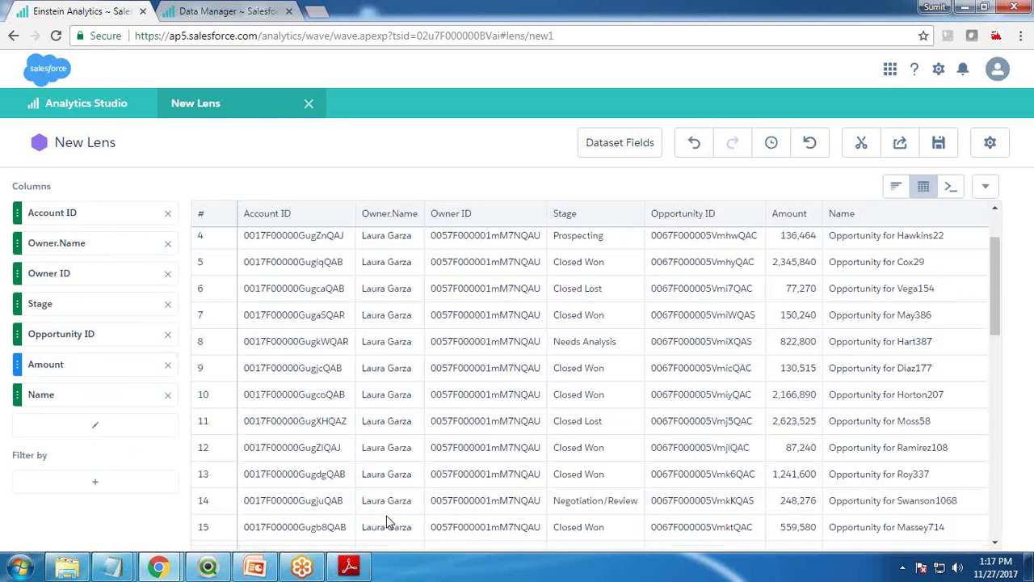
{"action": "scroll", "coordinate": [396, 509], "scroll_direction": "up", "scroll_amount": 3}
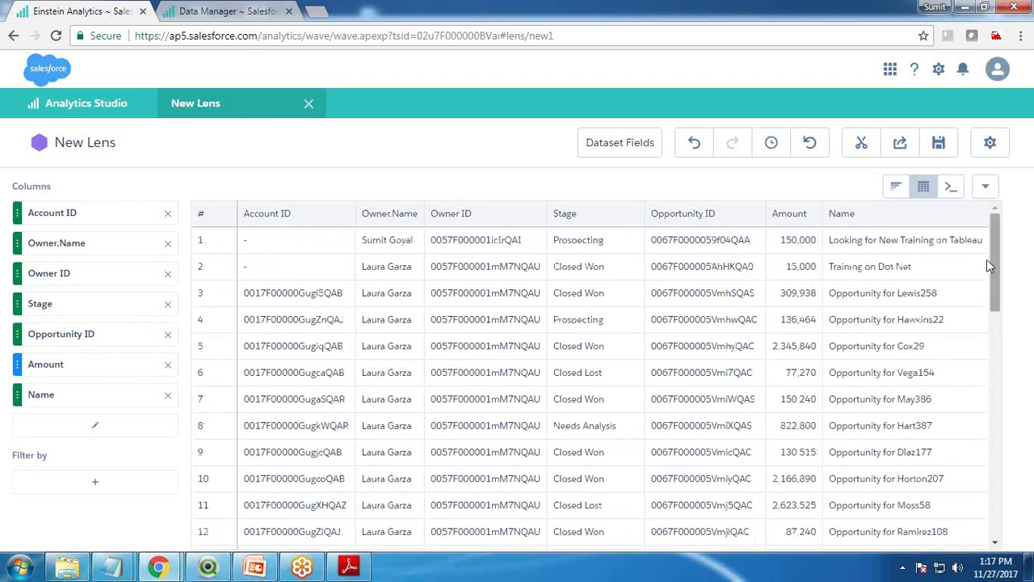
{"action": "scroll", "coordinate": [997, 254], "scroll_direction": "down", "scroll_amount": 1}
{"action": "left_click", "coordinate": [90, 436]}
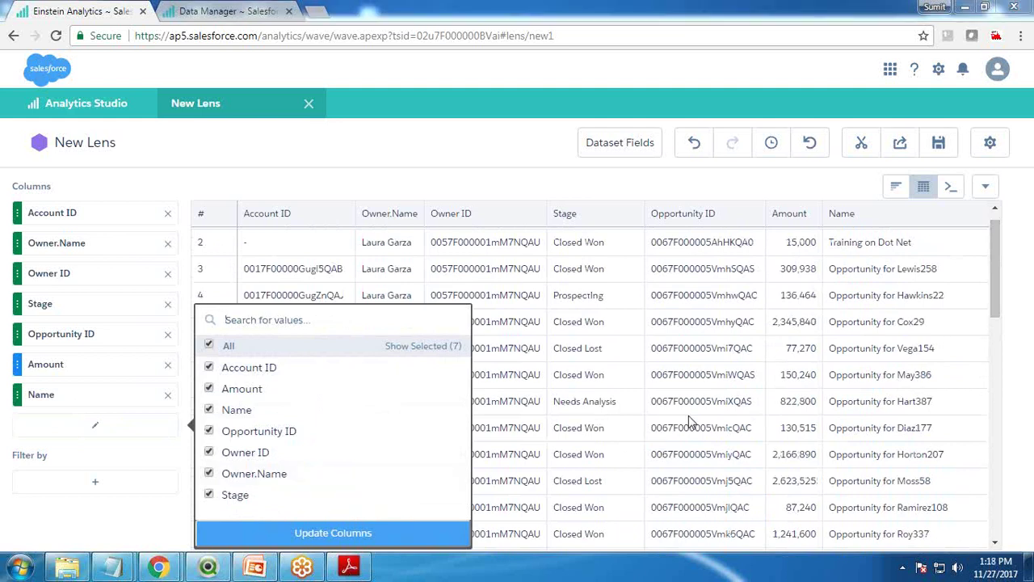
{"action": "left_click", "coordinate": [95, 537]}
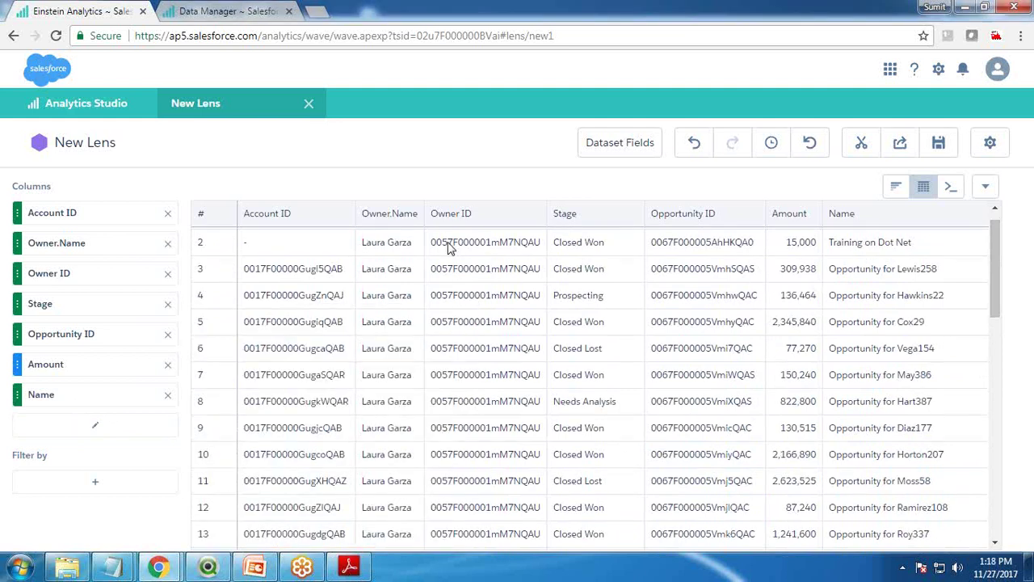
{"action": "left_click_drag", "start_coordinate": [434, 246], "coordinate": [512, 245]}
{"action": "left_click_drag", "start_coordinate": [364, 243], "coordinate": [399, 244]}
{"action": "scroll", "coordinate": [387, 416], "scroll_direction": "down", "scroll_amount": 10}
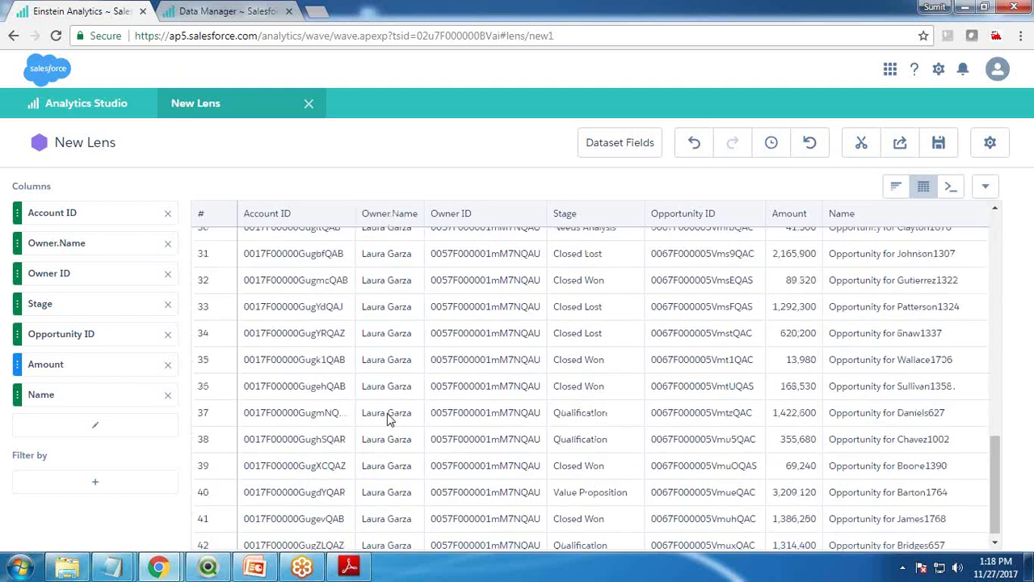
{"action": "scroll", "coordinate": [386, 477], "scroll_direction": "up", "scroll_amount": 10}
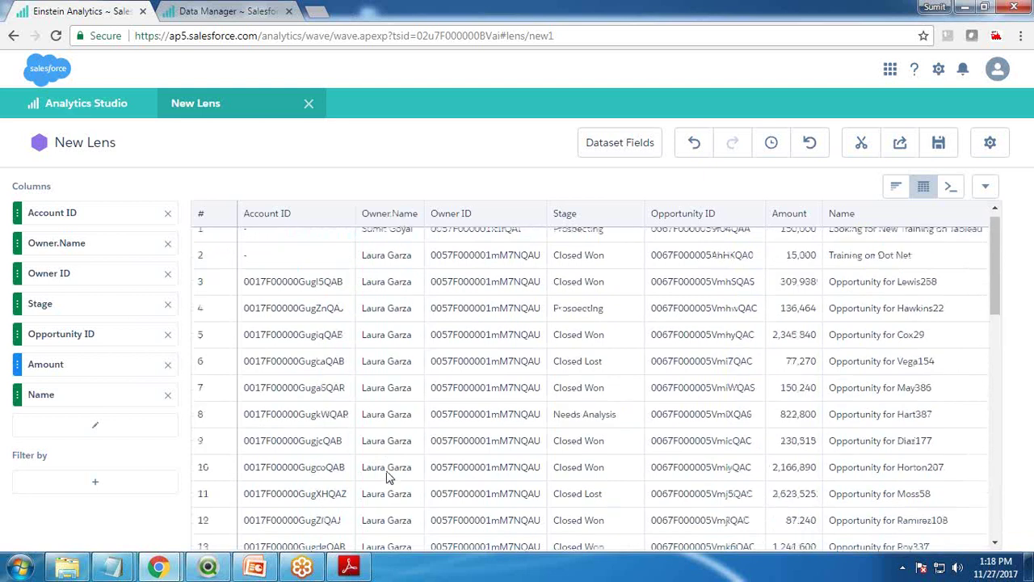